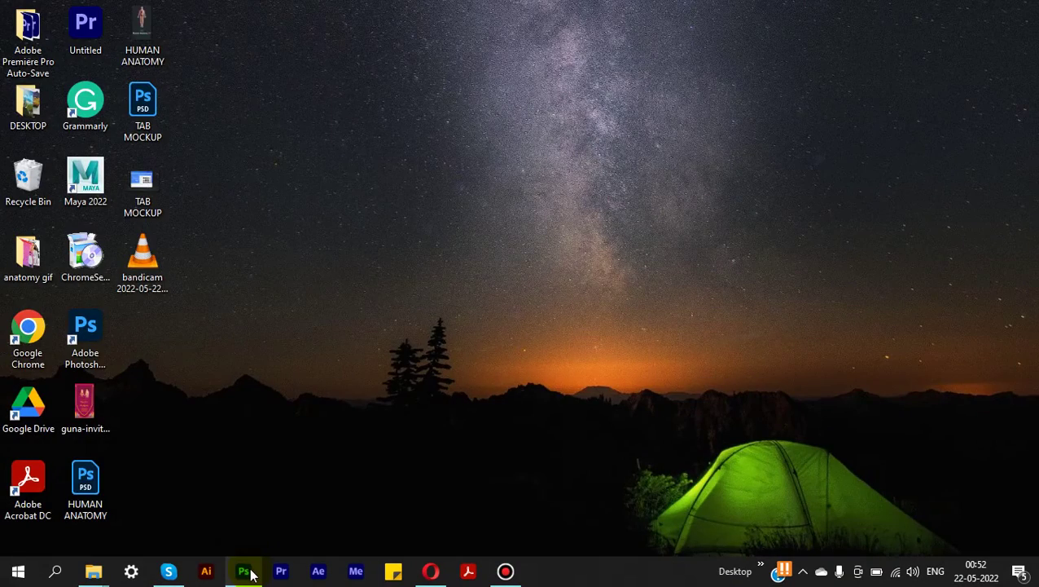
- Create a blank white Untitled-1 document at 1920 × 1080 pixels and 72 ppi
left_click(244, 572)
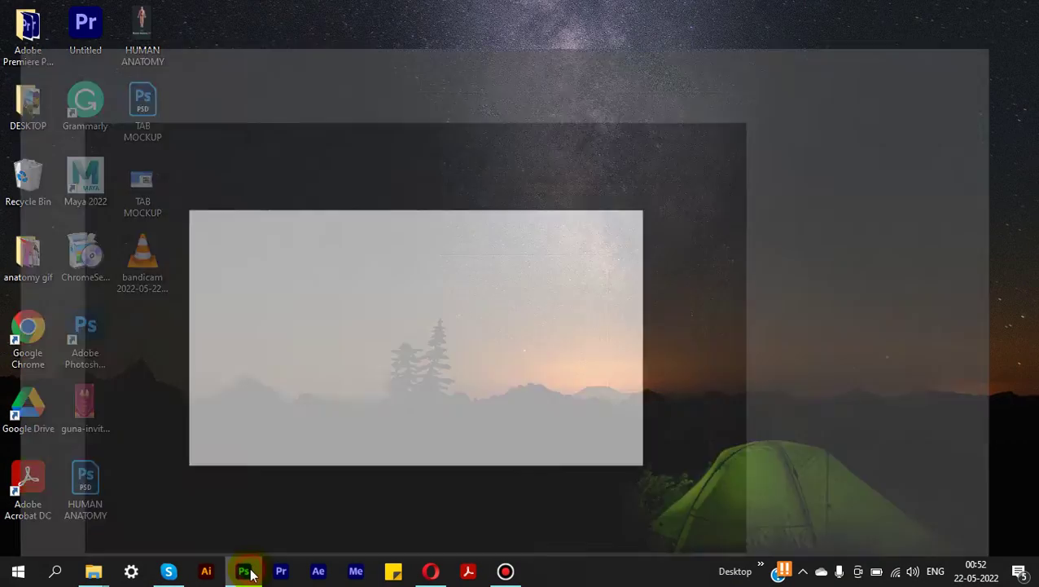
left_click(33, 8)
left_click(41, 21)
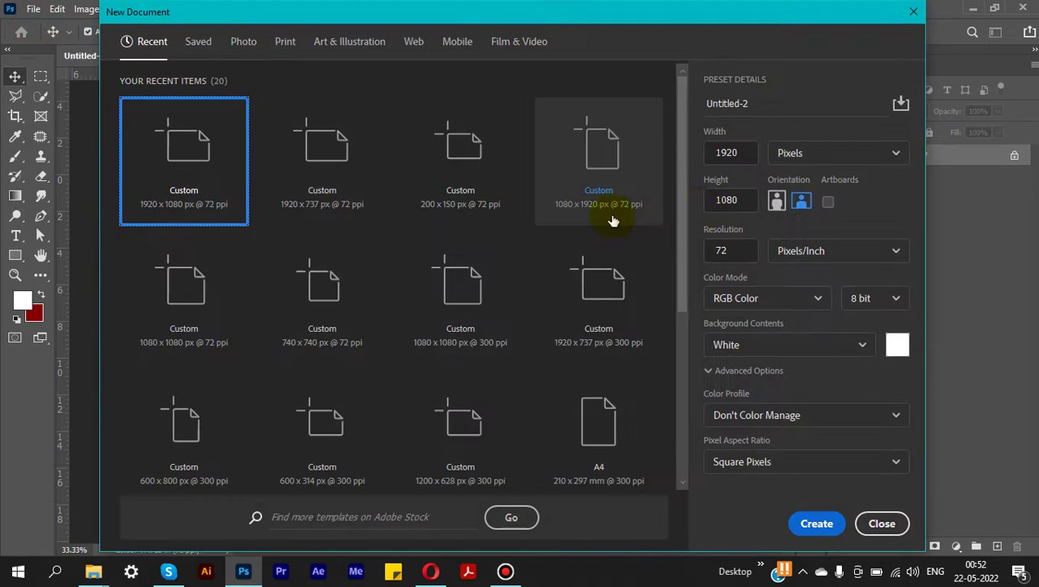
left_click(813, 154)
left_click(812, 154)
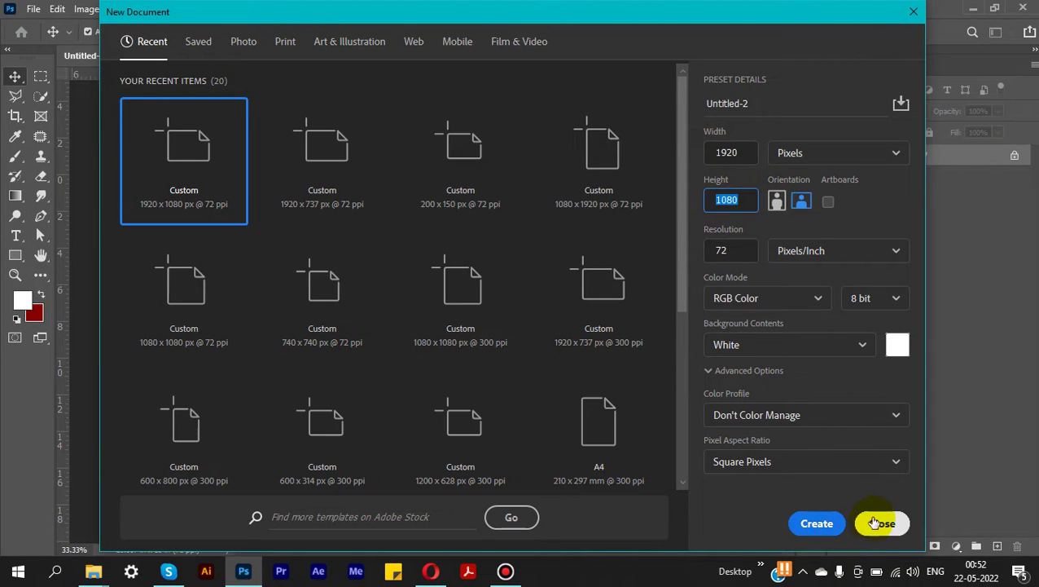
key("Return")
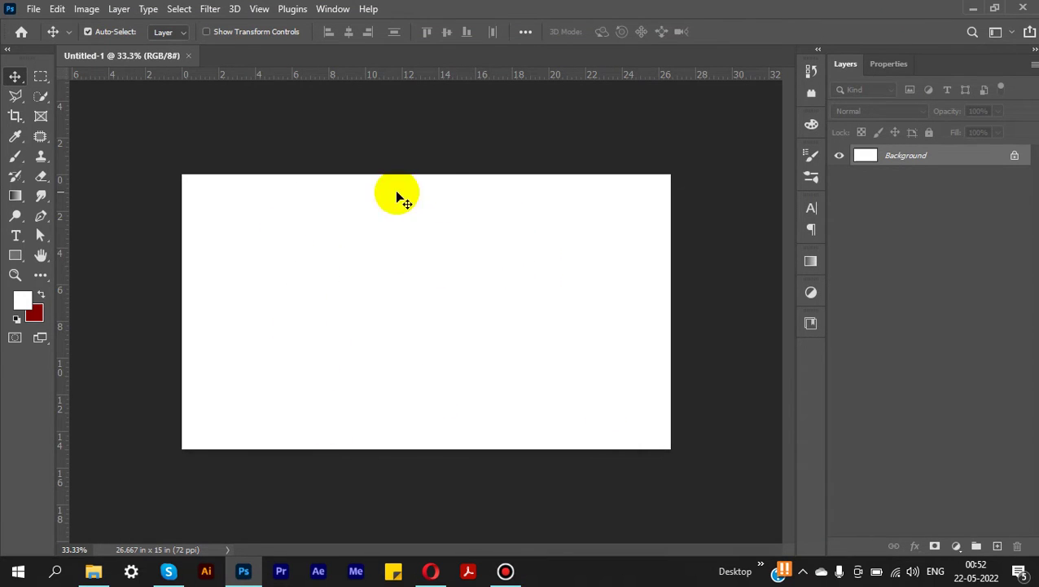
- Place the city-tornado-doomsday-scene illustration and scale it up to cover the whole canvas
left_click(303, 128)
left_click(90, 572)
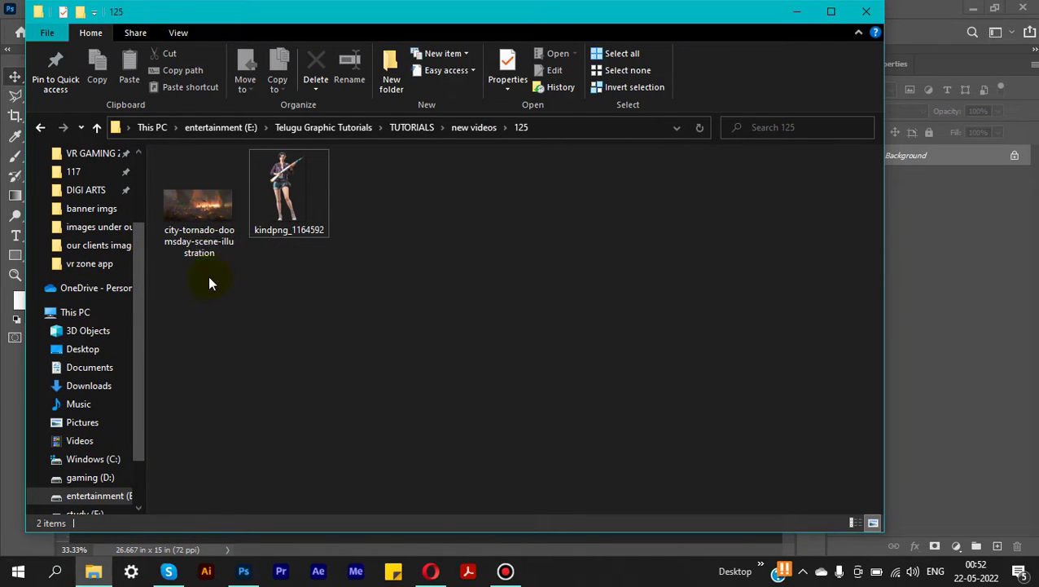
left_click_drag(186, 203, 419, 276)
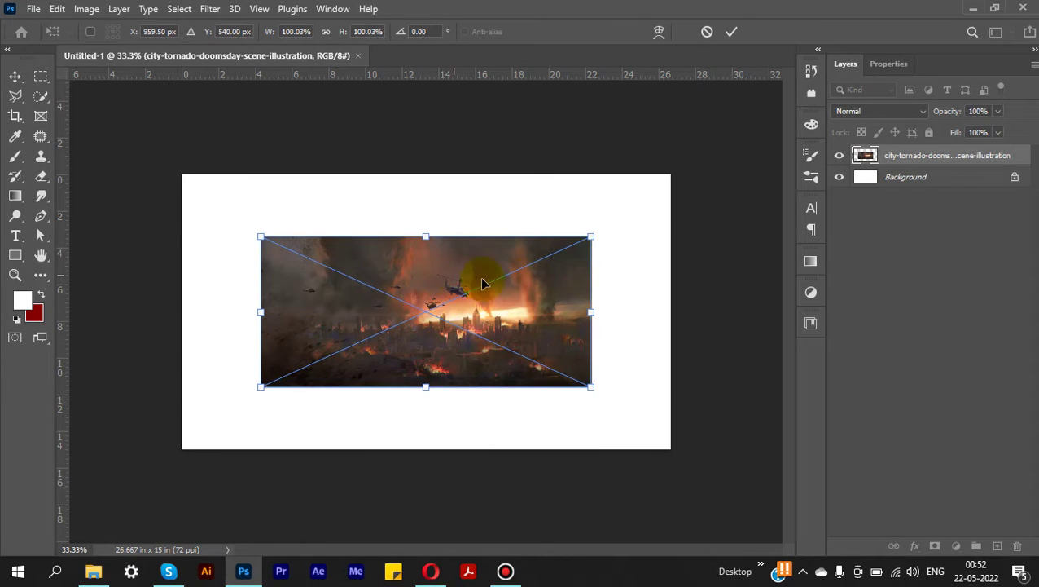
left_click_drag(591, 236, 728, 151)
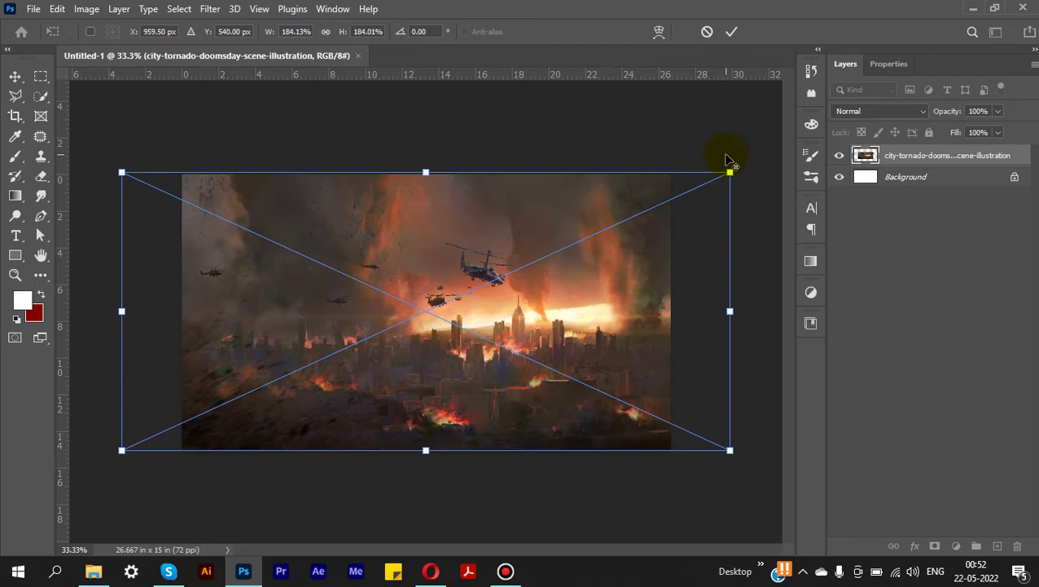
left_click(727, 32)
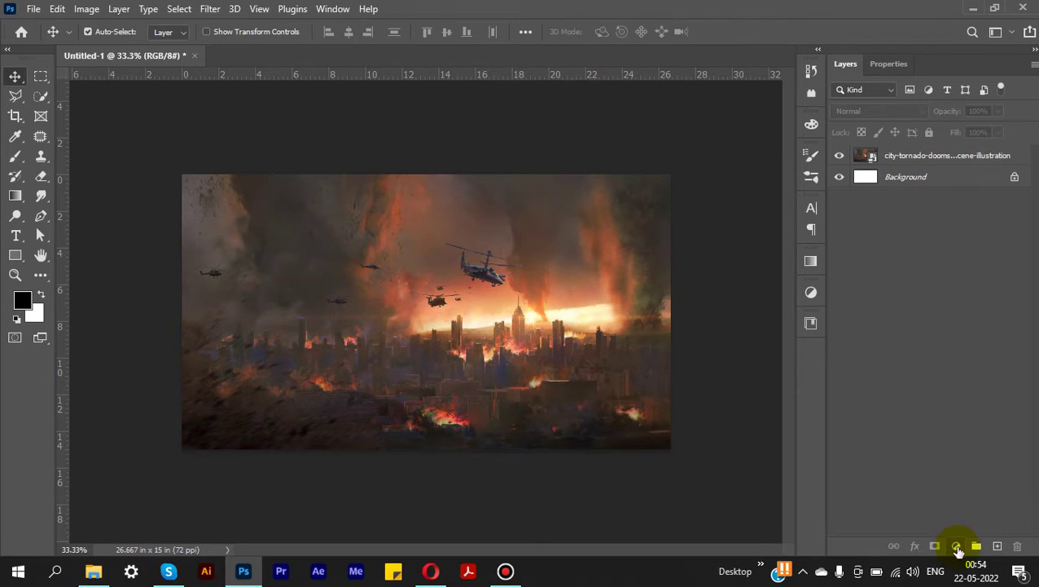
left_click(957, 548)
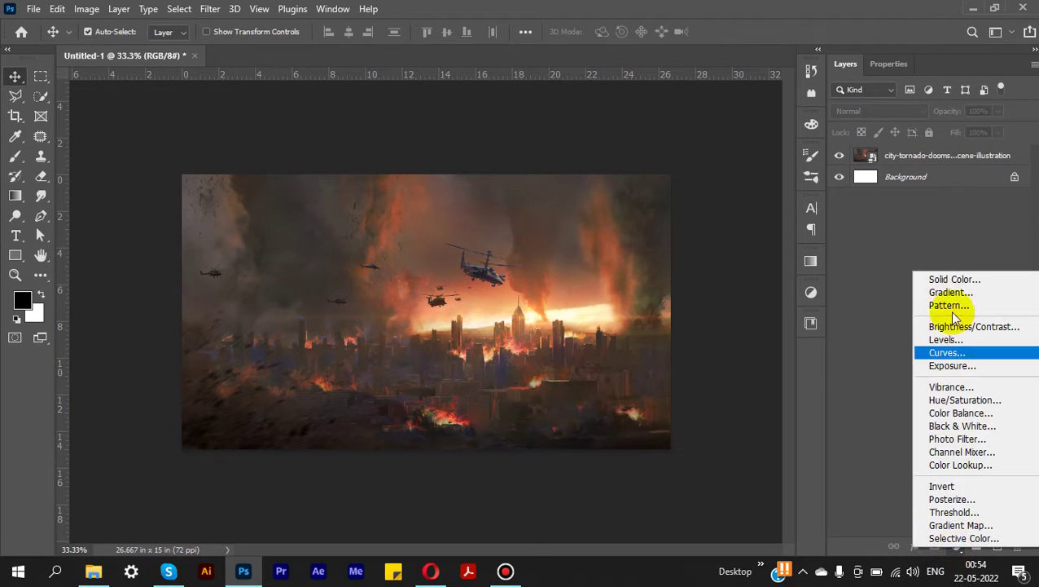
- Add a black Solid Color fill layer over the city at 55% opacity
left_click(954, 280)
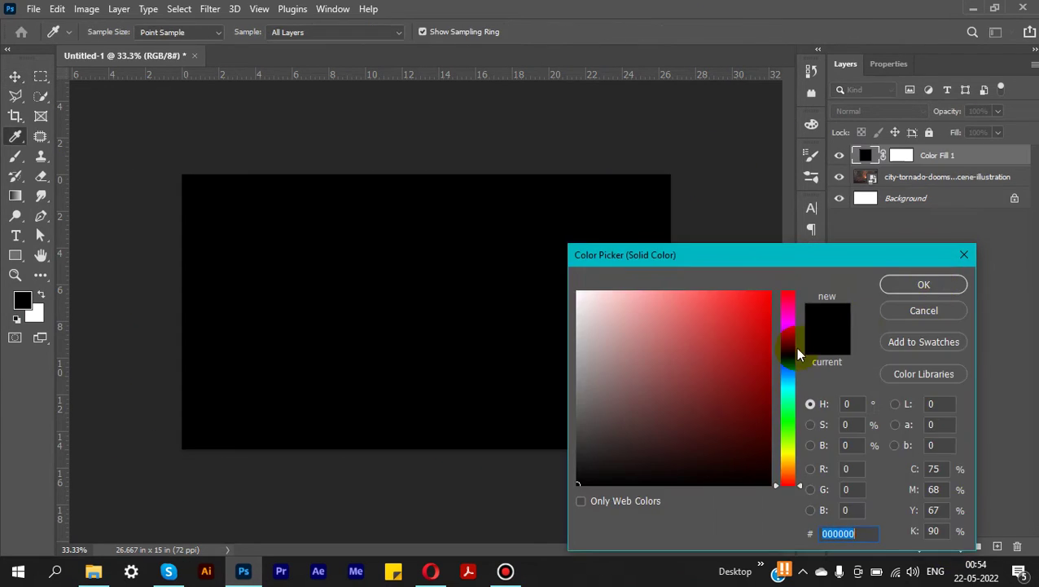
left_click_drag(599, 473, 557, 494)
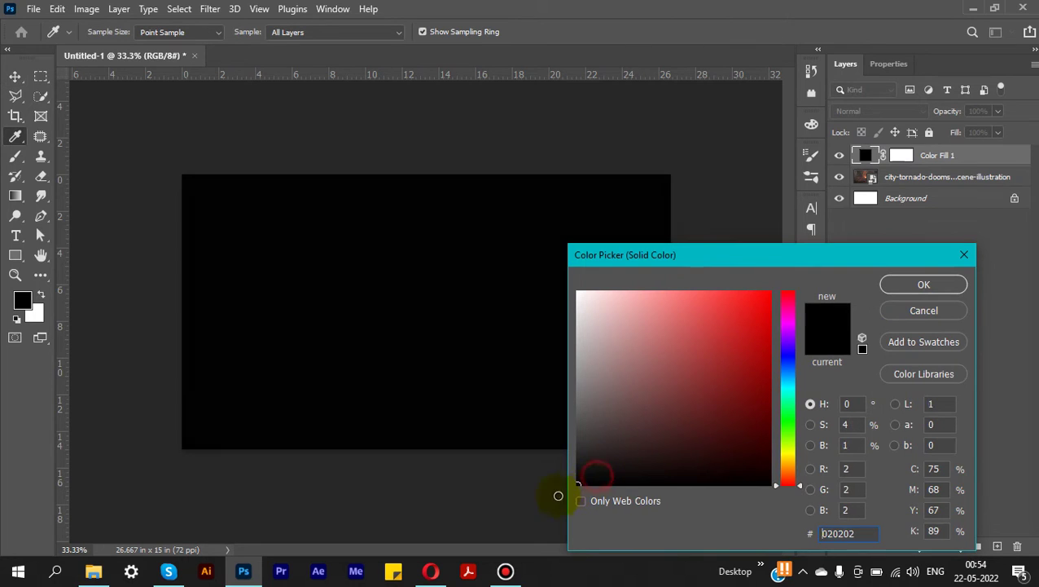
left_click(923, 286)
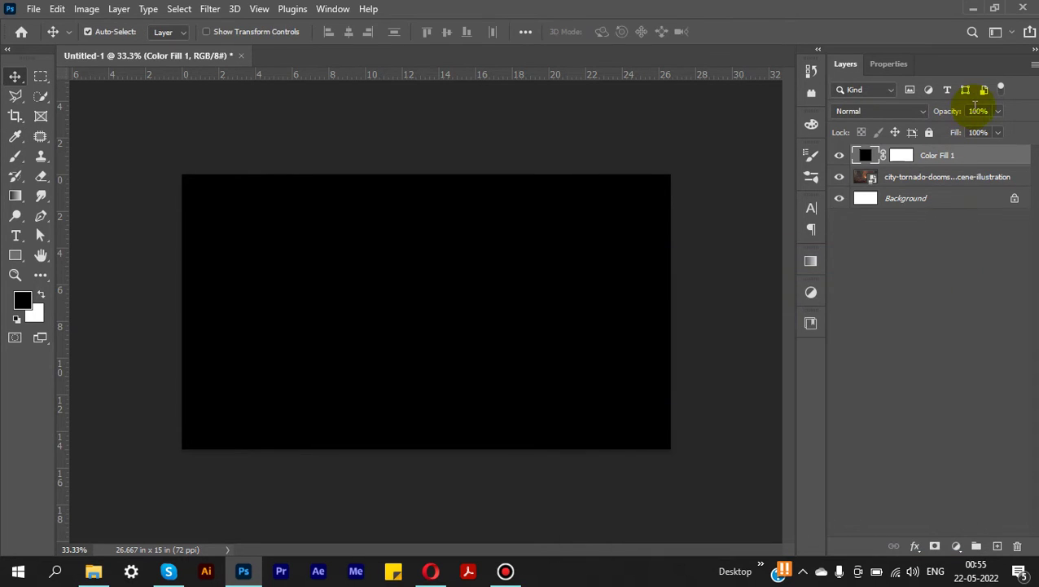
type("55")
key("Return")
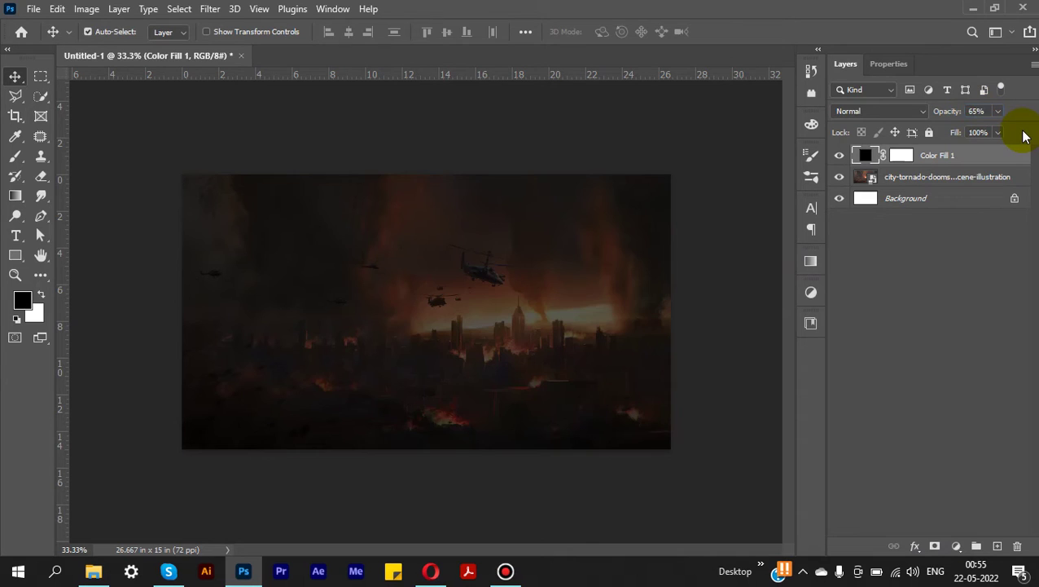
left_click(947, 299)
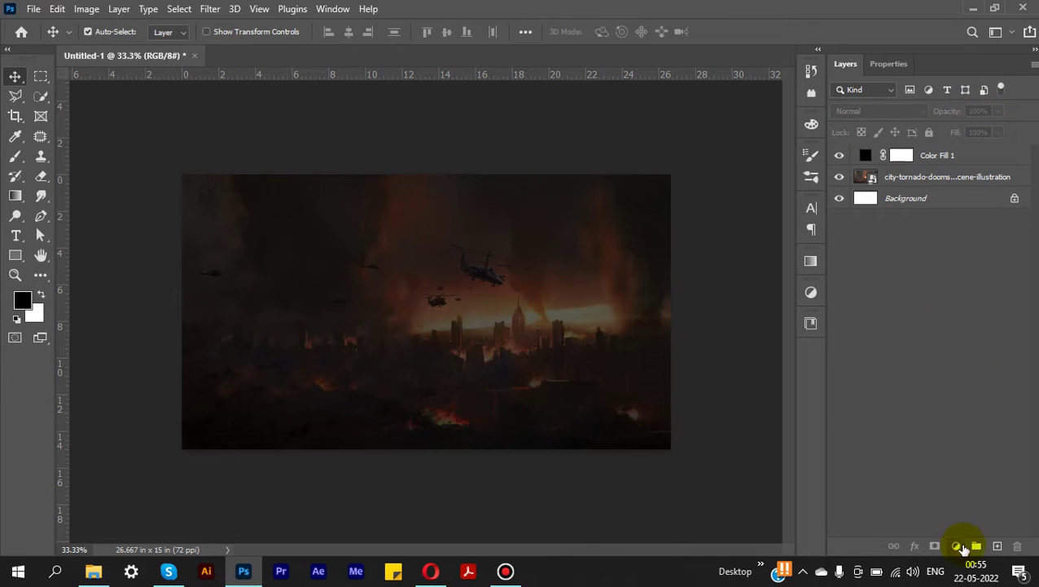
- Add a pure red Solid Color fill layer set to Multiply at 80% opacity
left_click(958, 546)
left_click(1009, 278)
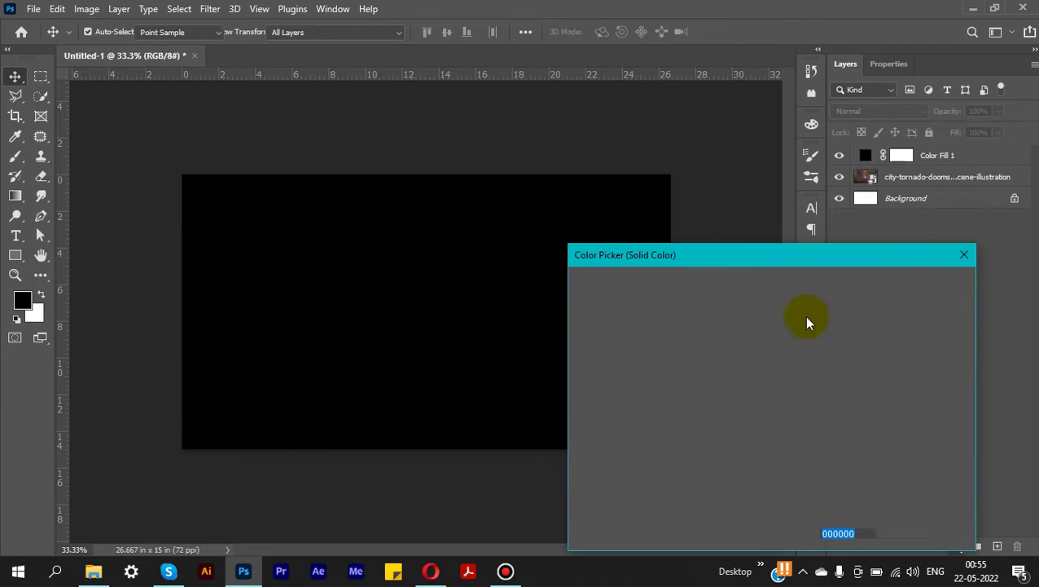
left_click_drag(736, 313, 788, 272)
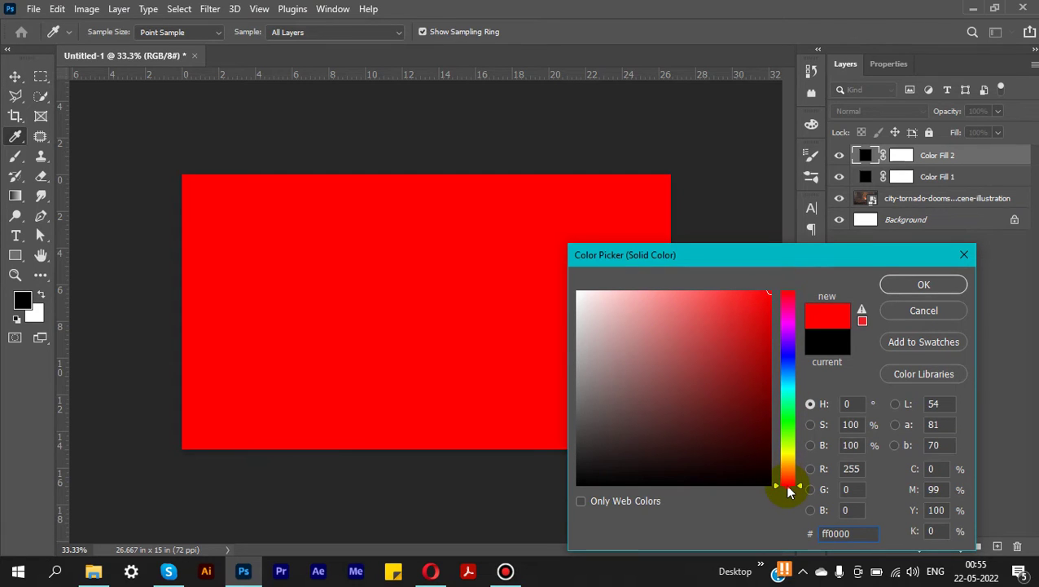
left_click_drag(787, 486, 789, 482)
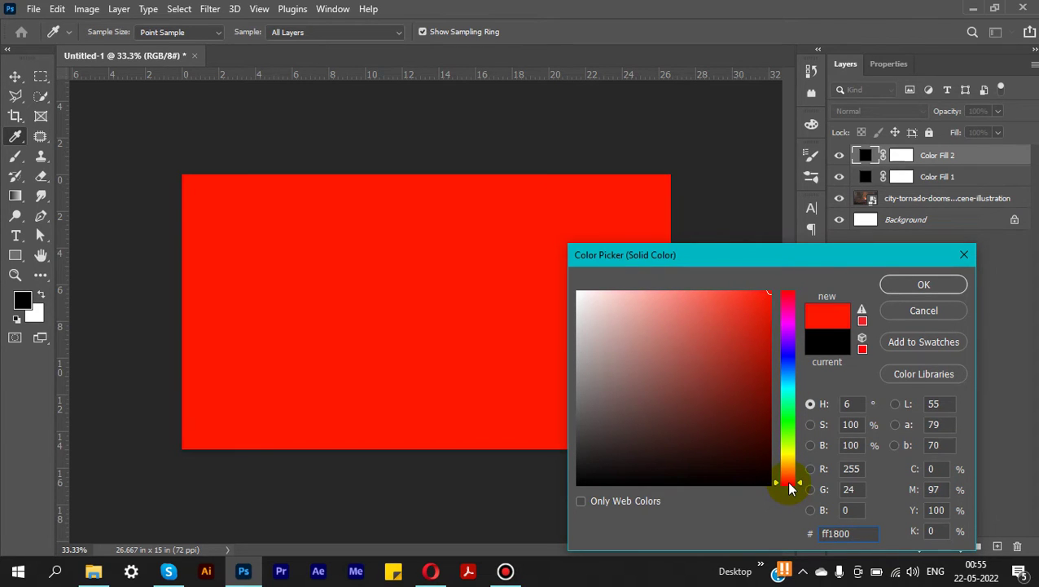
left_click(789, 481)
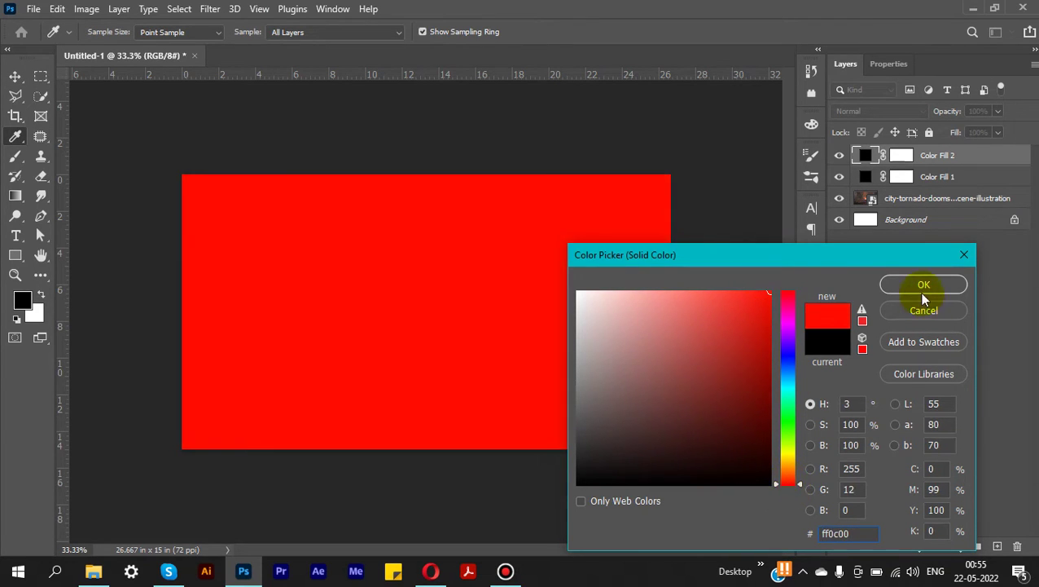
left_click(921, 286)
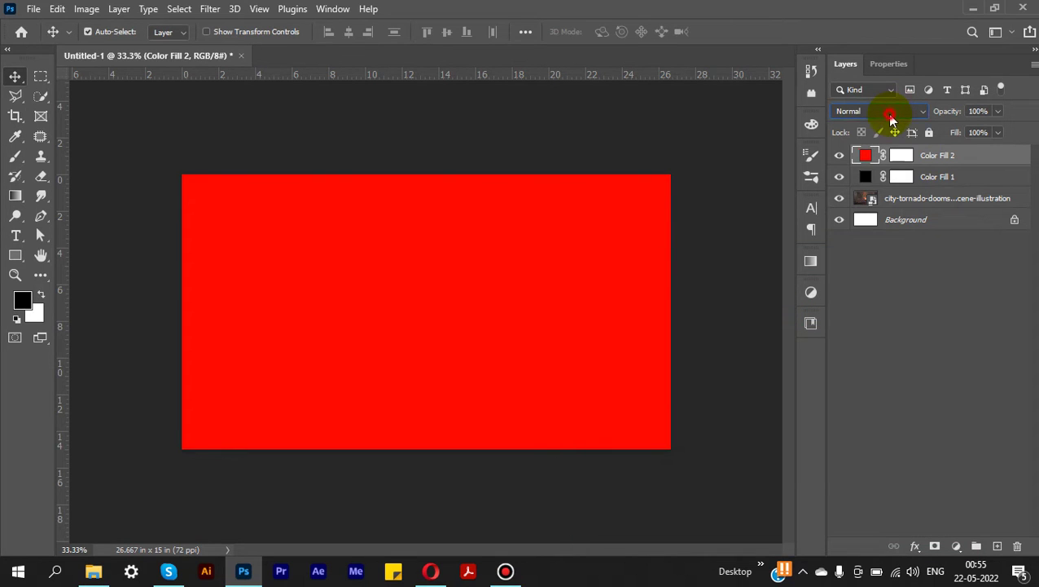
left_click(890, 116)
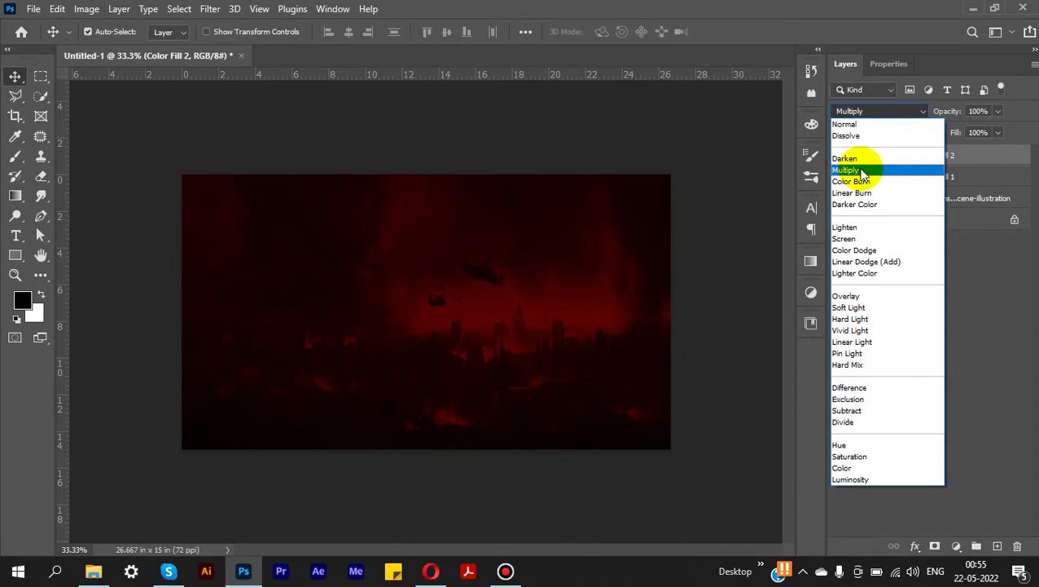
left_click(861, 171)
left_click(978, 111)
type("80")
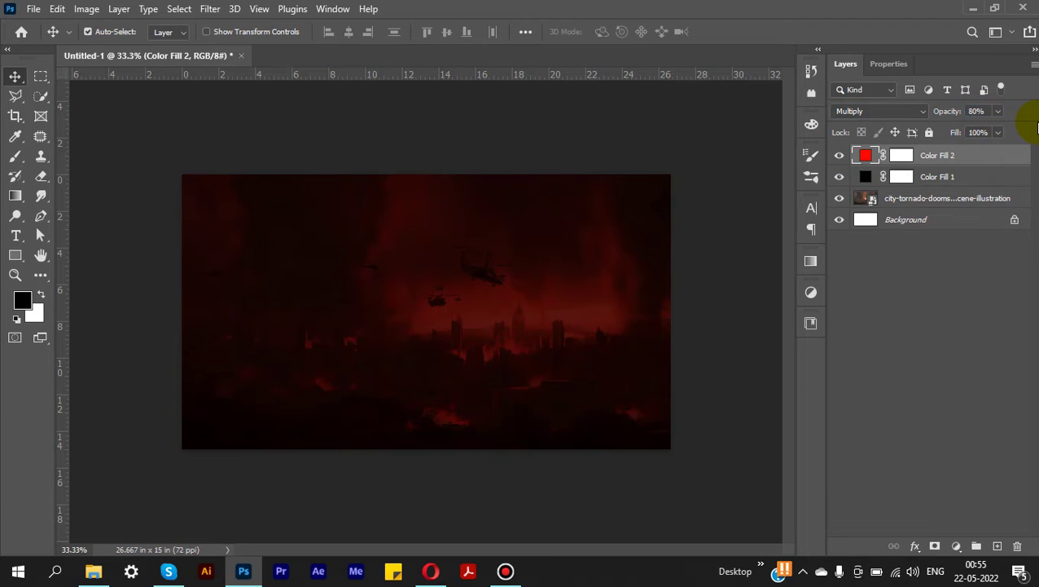
type("0")
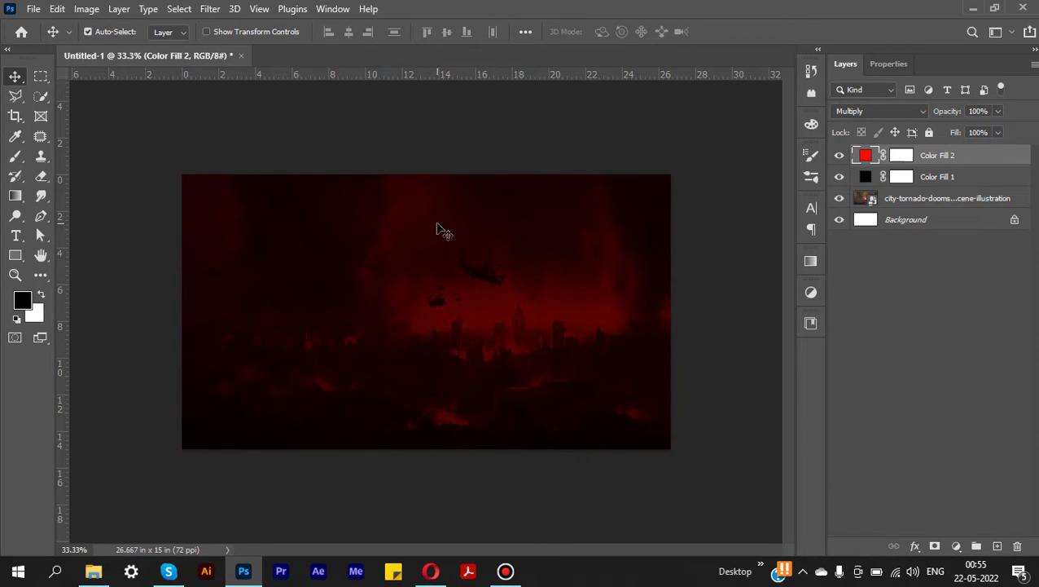
- Place kindpng_1164592, enlarge it to about 215%, and lower it to the bottom edge
left_click(93, 570)
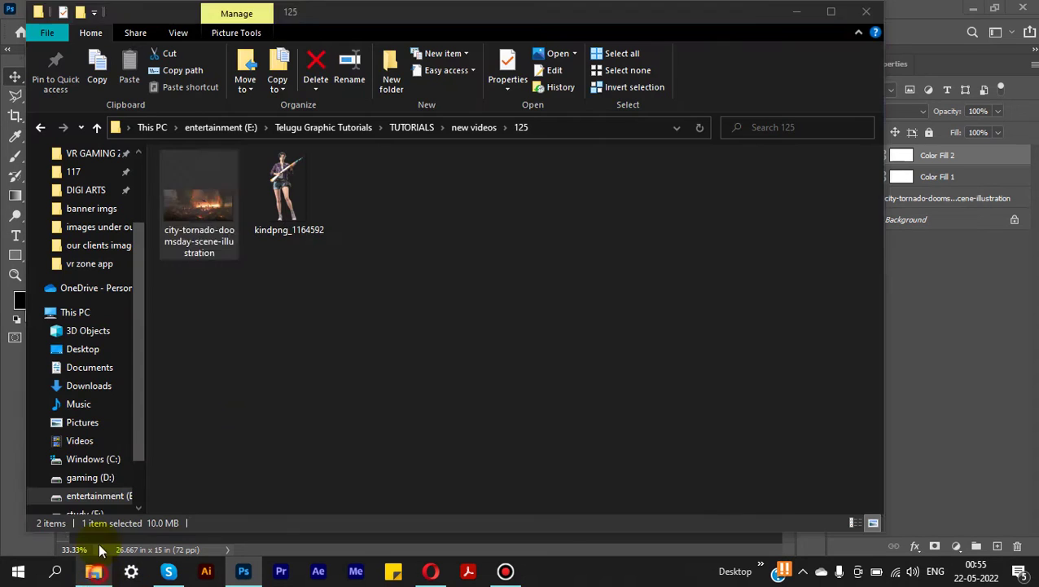
left_click(314, 393)
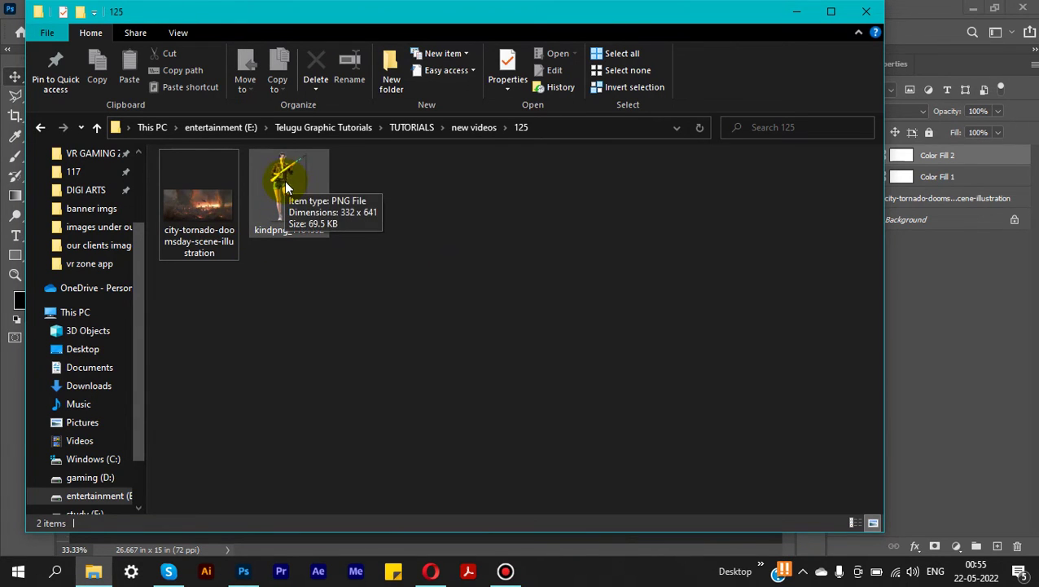
left_click(501, 260)
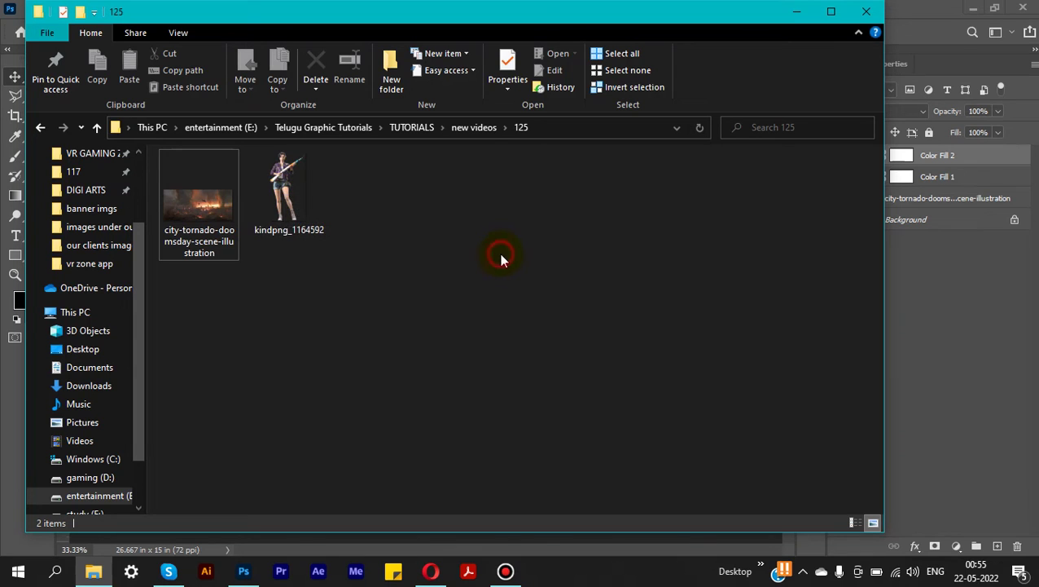
left_click_drag(285, 191, 415, 311)
left_click_drag(435, 272, 456, 279)
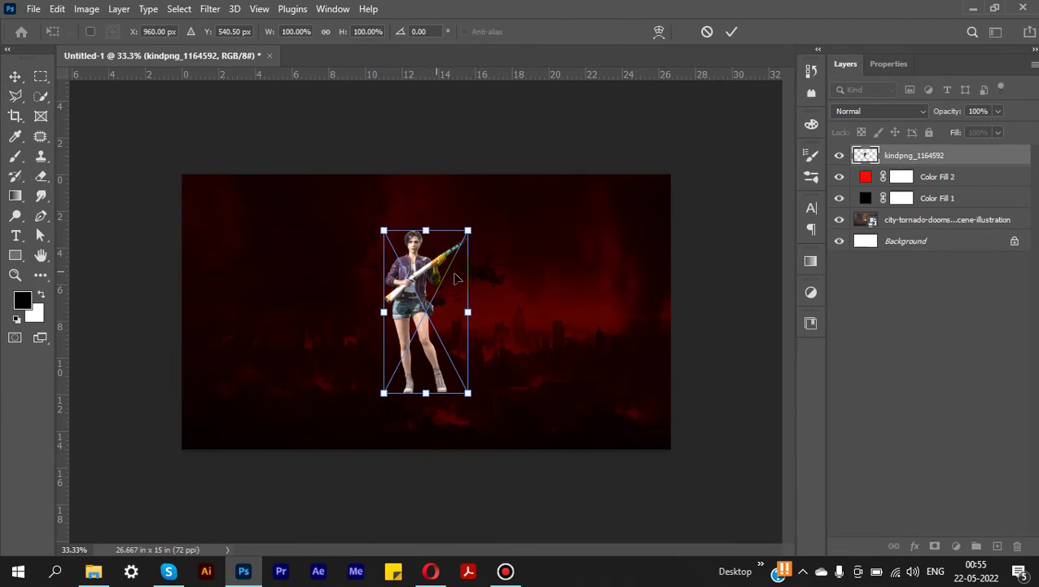
left_click_drag(475, 232, 591, 162)
left_click_drag(431, 229, 430, 323)
left_click(731, 31)
left_click(407, 246)
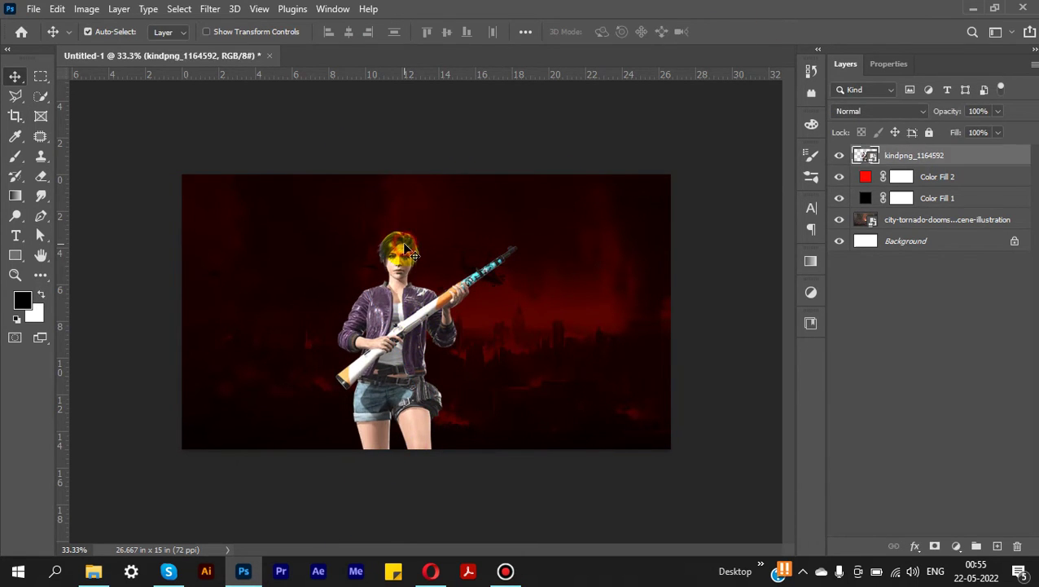
left_click(86, 9)
- Apply Hue/Saturation to the character's Reds: hue -16, saturation +6, lightness +4
mouse_move(96, 48)
left_click(336, 129)
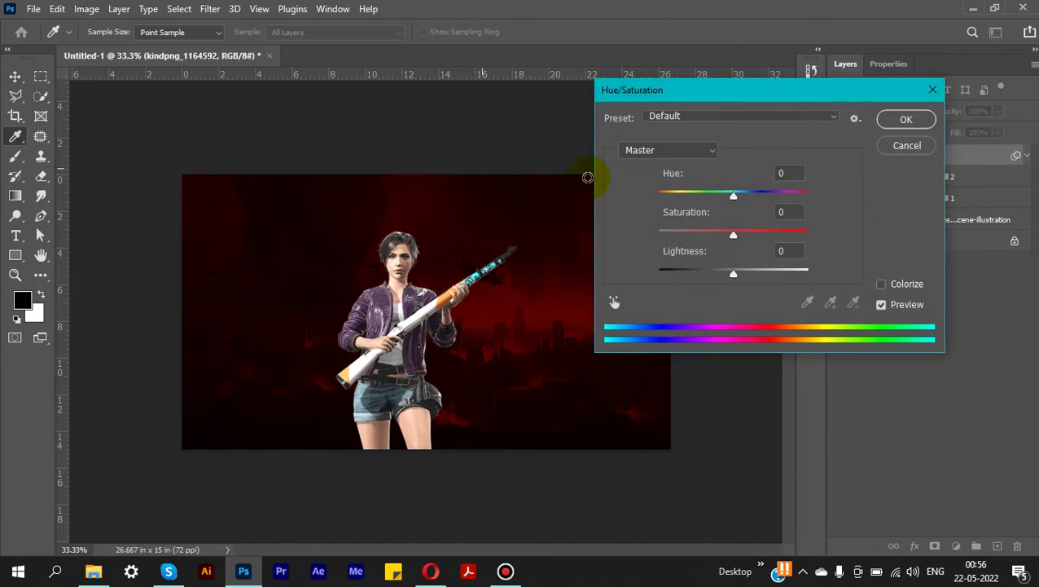
left_click(678, 151)
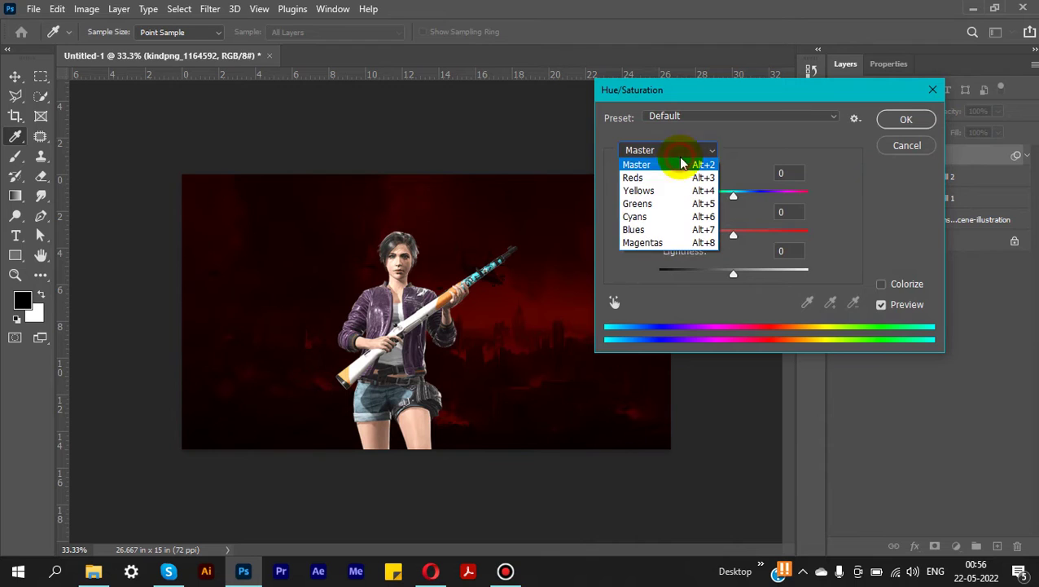
left_click(678, 178)
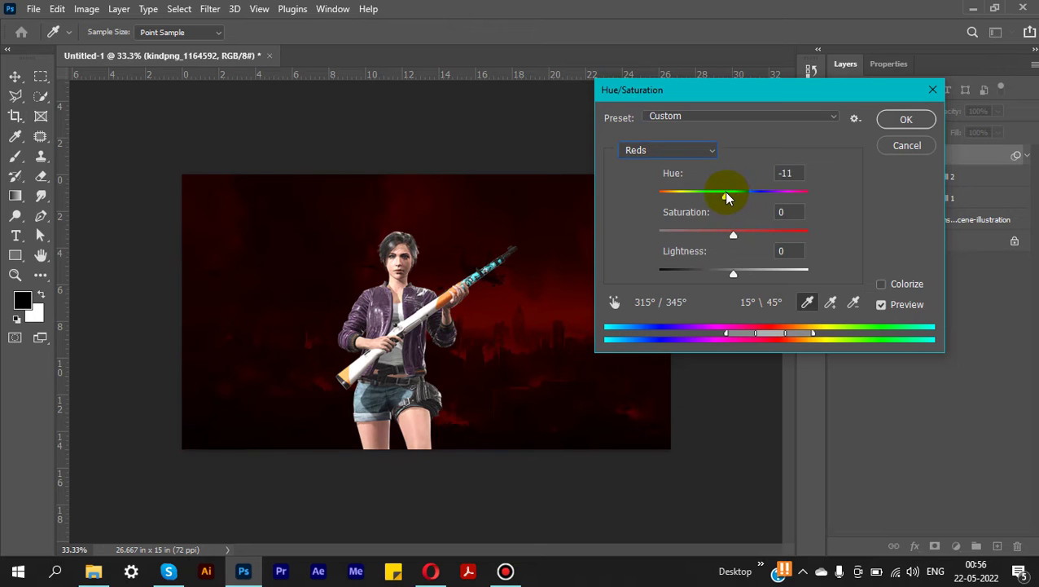
left_click_drag(723, 197, 723, 197)
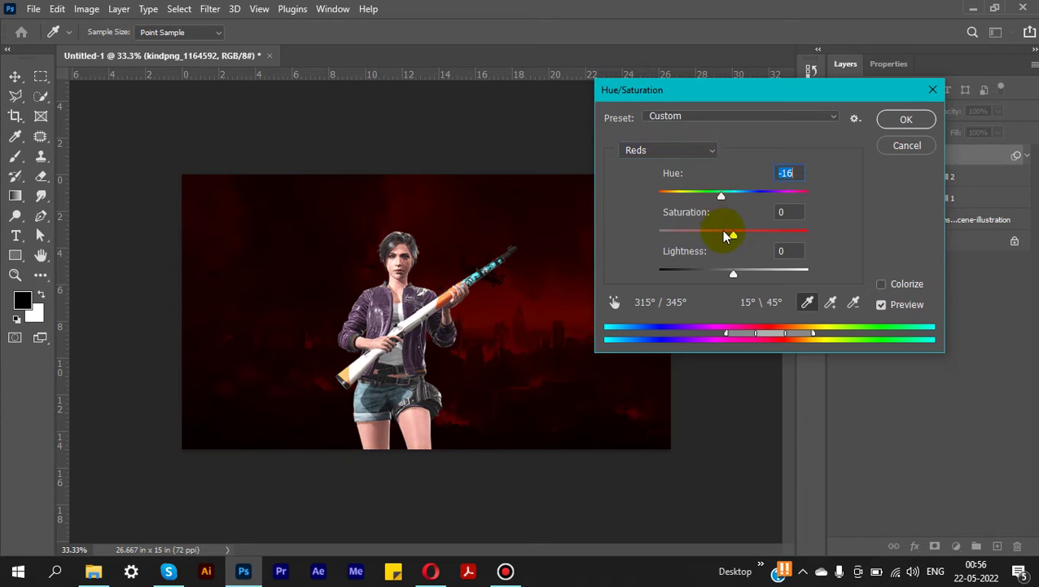
left_click_drag(738, 238, 738, 236)
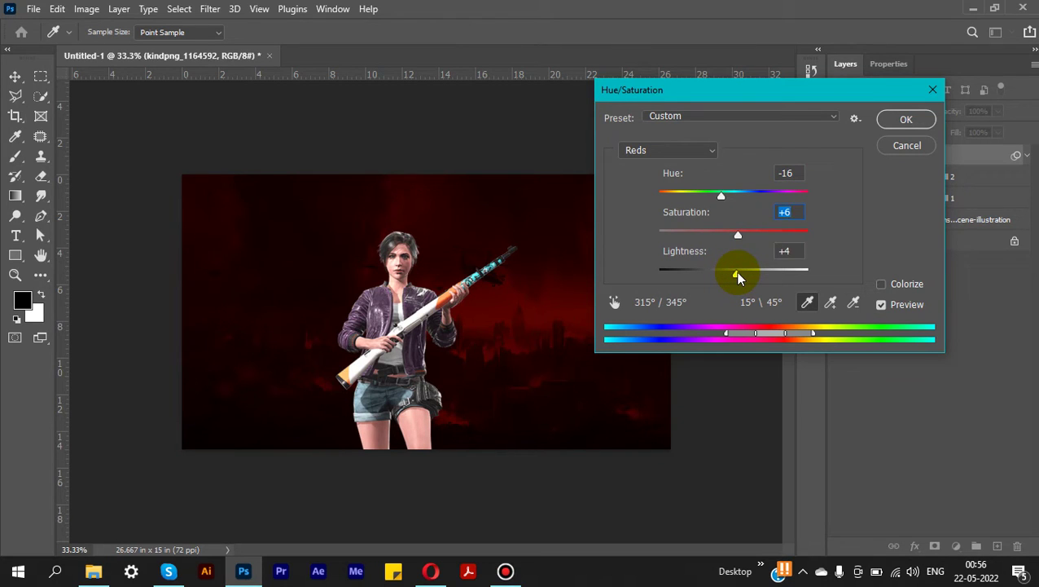
left_click(906, 122)
left_click(867, 157)
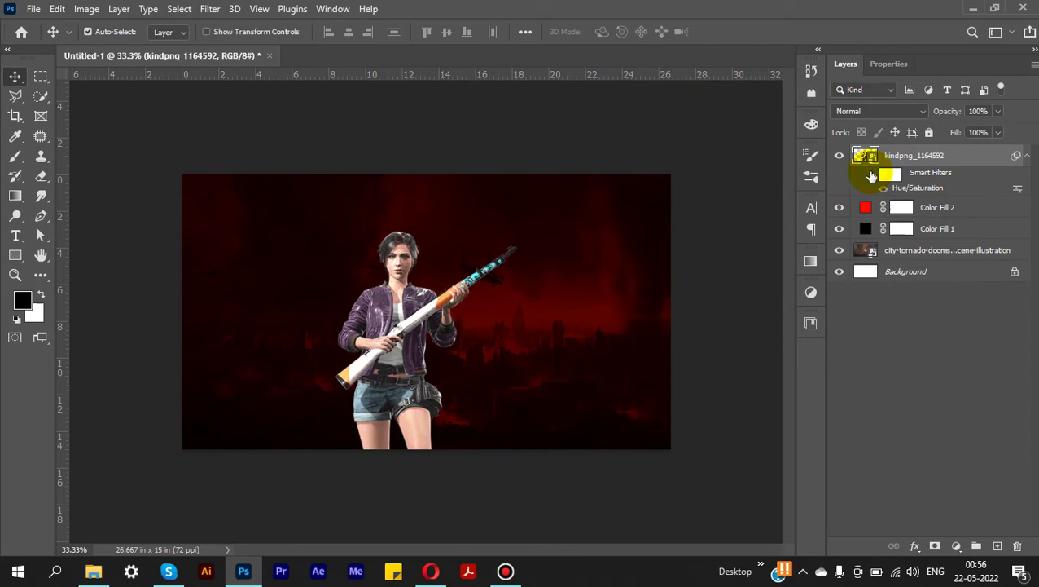
- Enable an Outer Glow on the character layer with the bright red colour ff1800
scroll(395, 247, "up", 3)
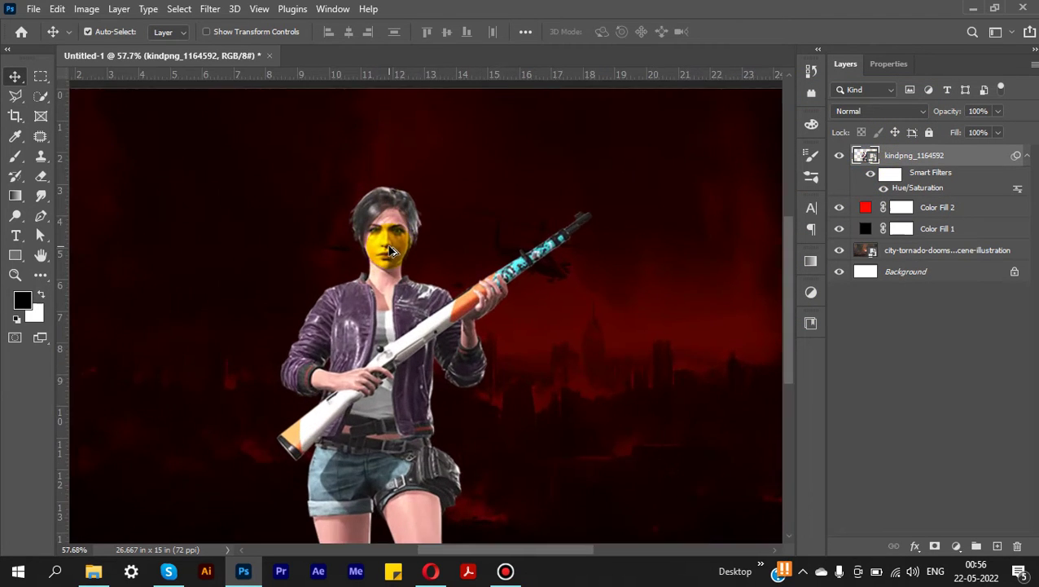
scroll(396, 247, "down", 2)
left_click_drag(395, 247, 407, 287)
scroll(403, 277, "down", 2)
right_click(967, 156)
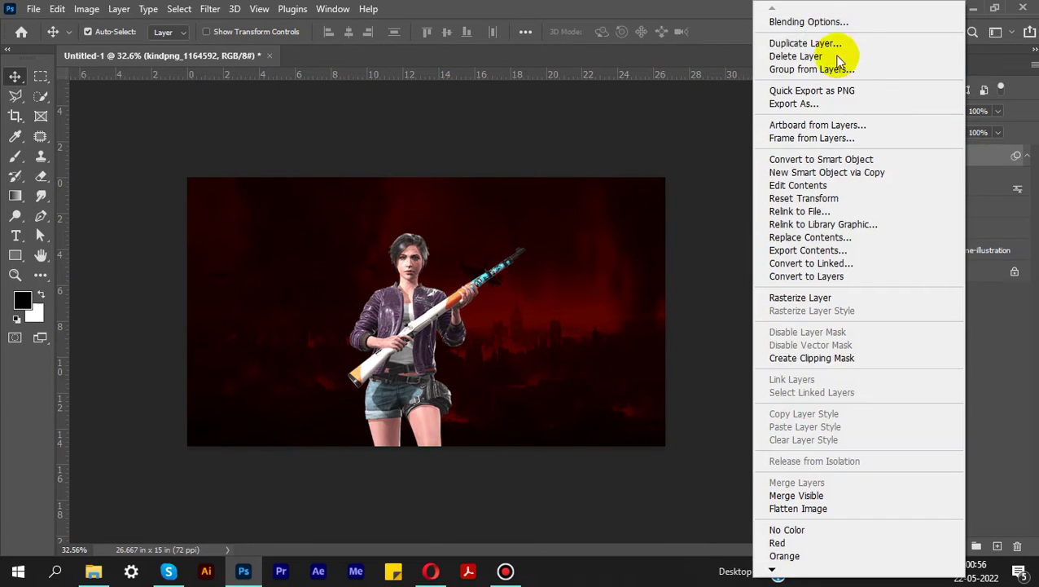
key("Escape")
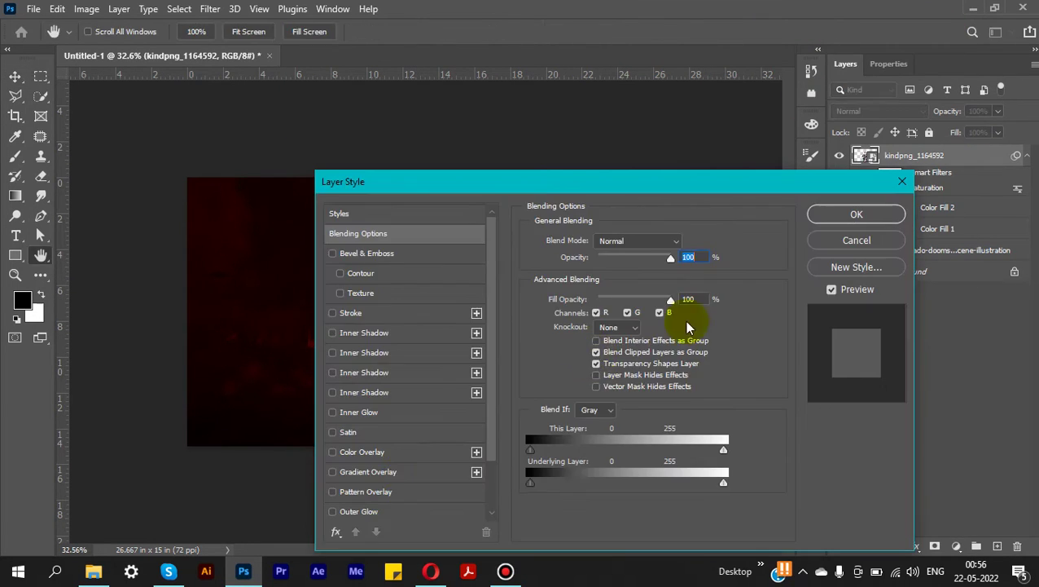
left_click(334, 514)
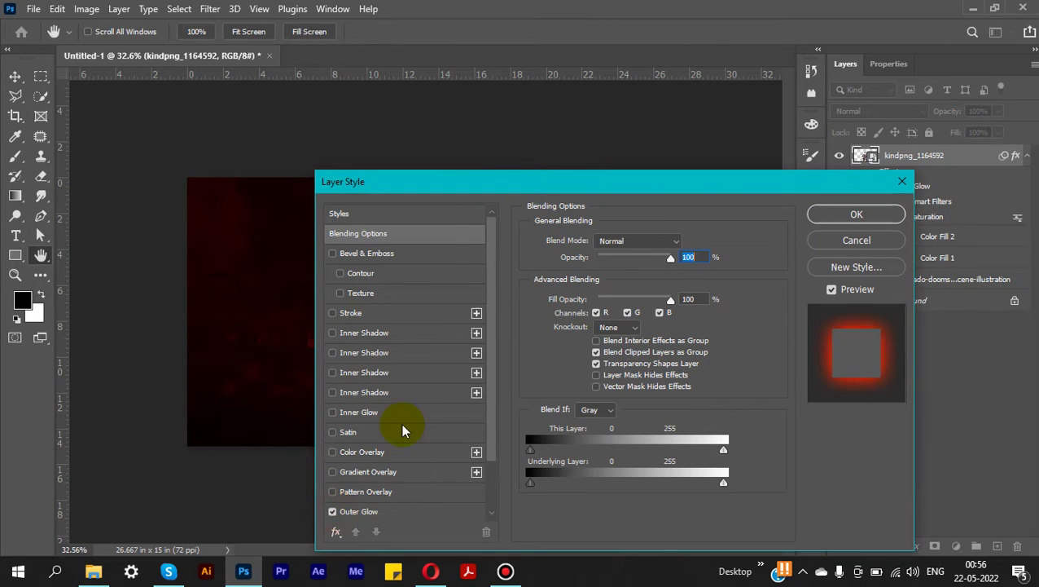
left_click_drag(468, 182, 722, 111)
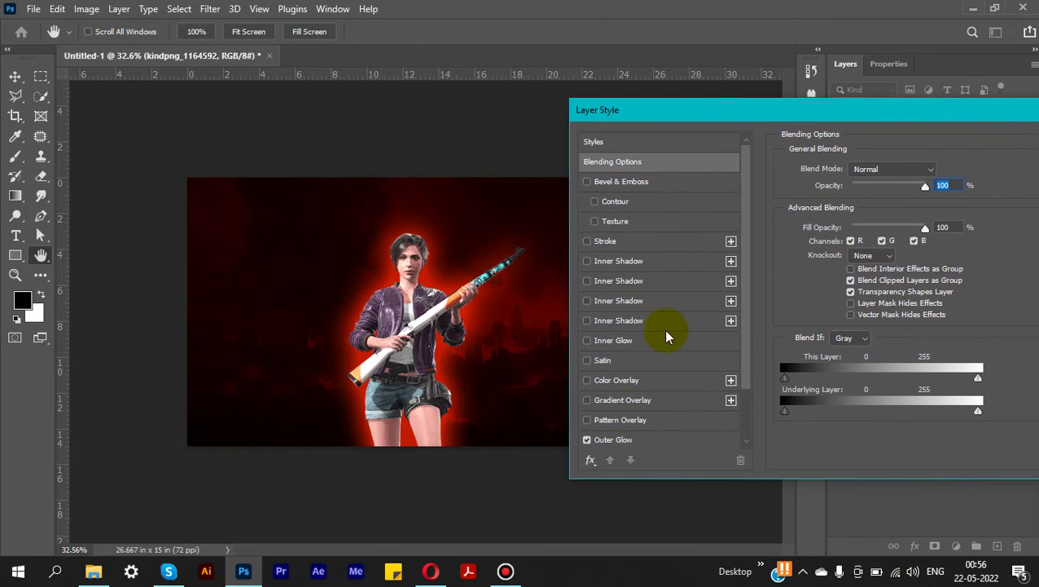
left_click(644, 440)
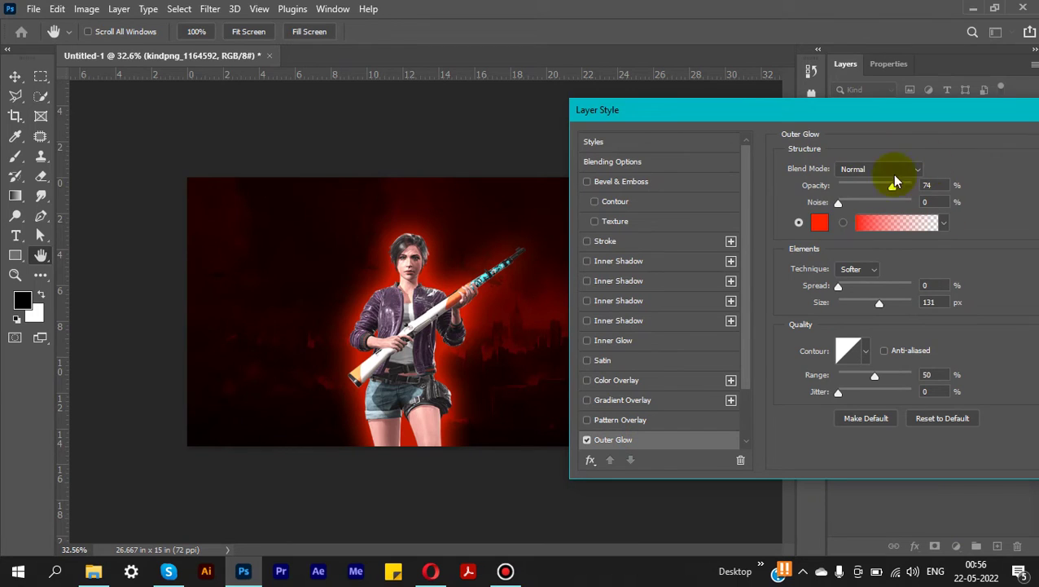
left_click(820, 222)
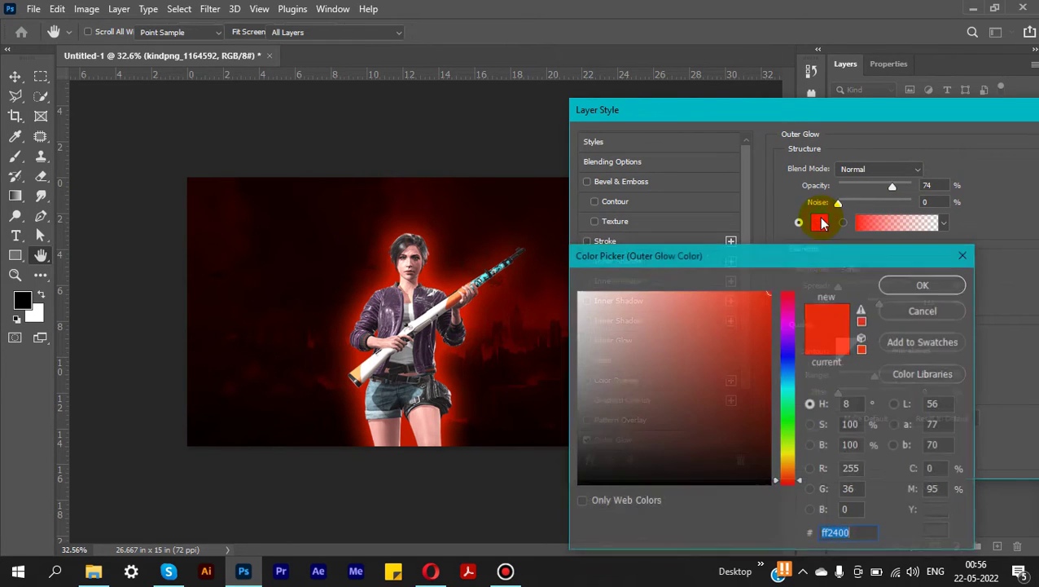
left_click_drag(784, 479, 802, 488)
left_click(906, 281)
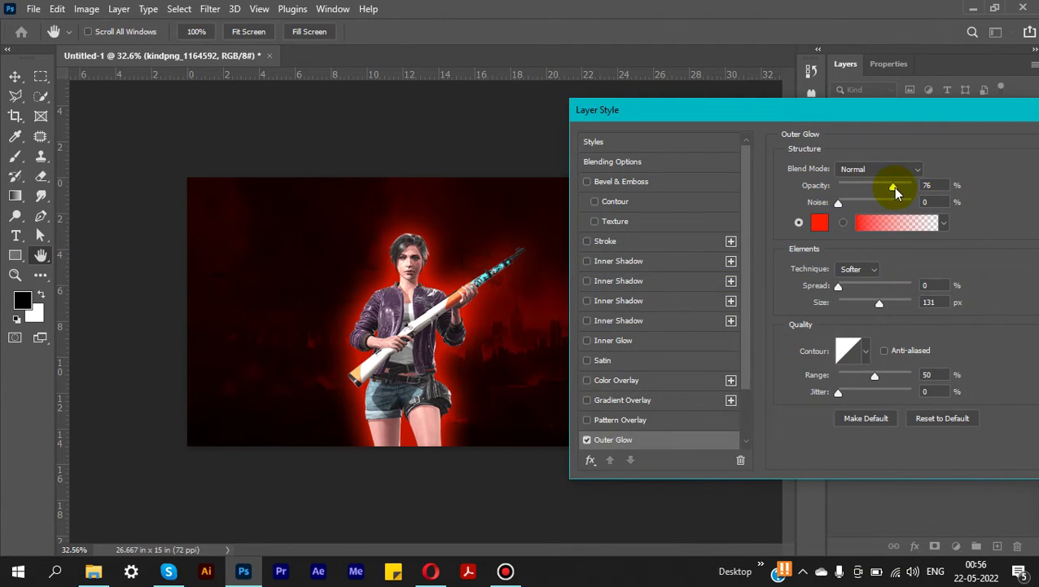
- Set the glow to 75% opacity and 130 px size, then nudge the character lower
left_click_drag(894, 190, 892, 190)
mouse_move(838, 286)
left_mouse_down()
mouse_move(856, 285)
mouse_move(844, 302)
left_mouse_up()
type("130")
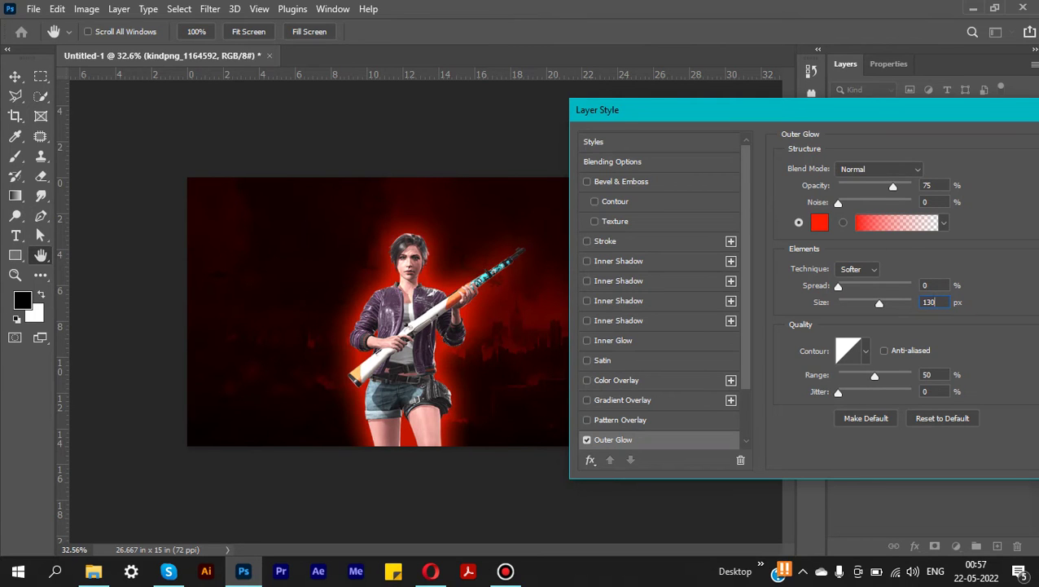
key("Return")
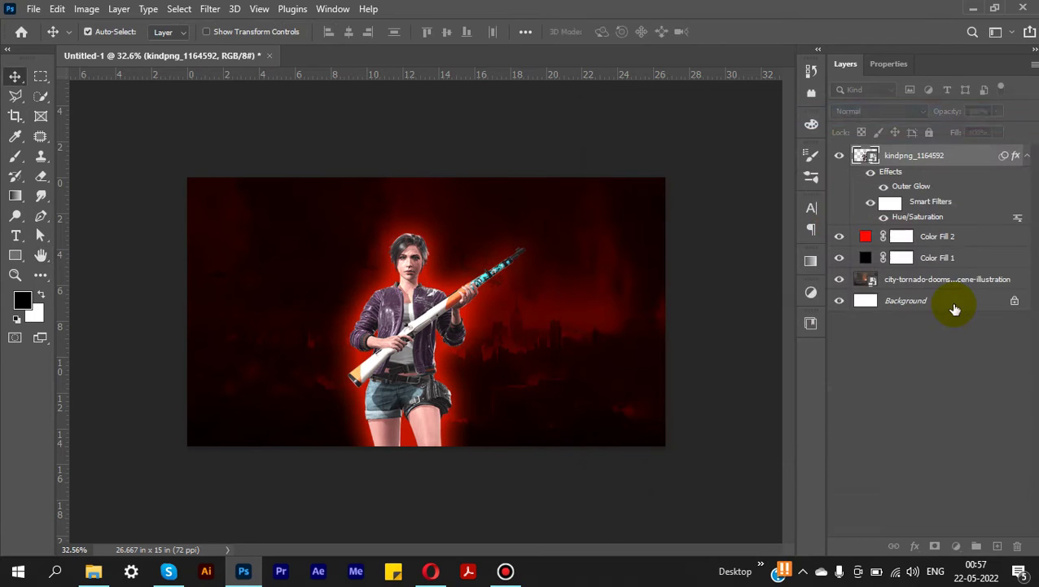
key("ctrl+minus")
left_click_drag(456, 281, 477, 309)
- Type a title line on the canvas, colour it white, and centre it
left_click(126, 271)
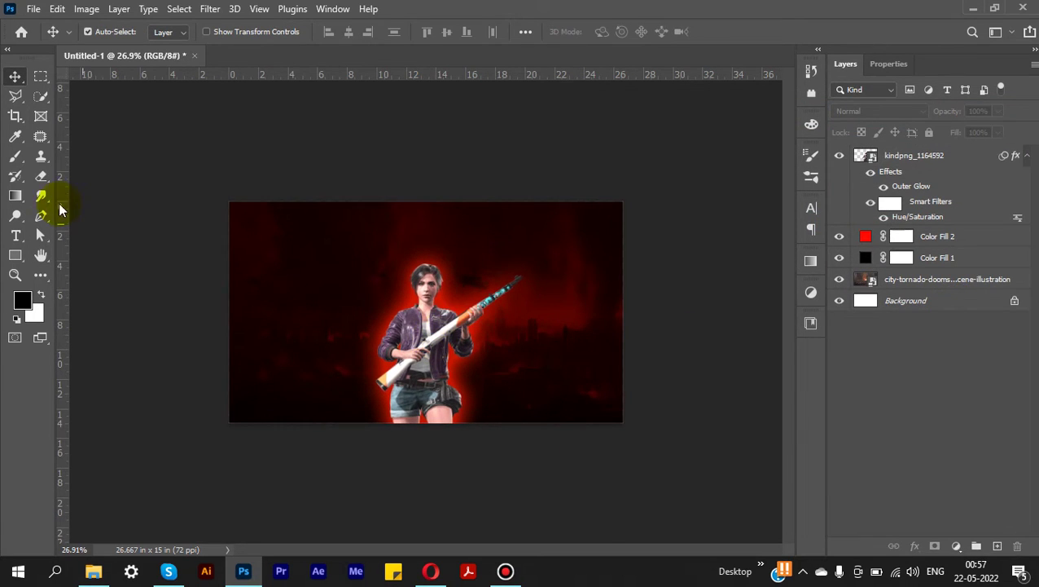
left_click(16, 237)
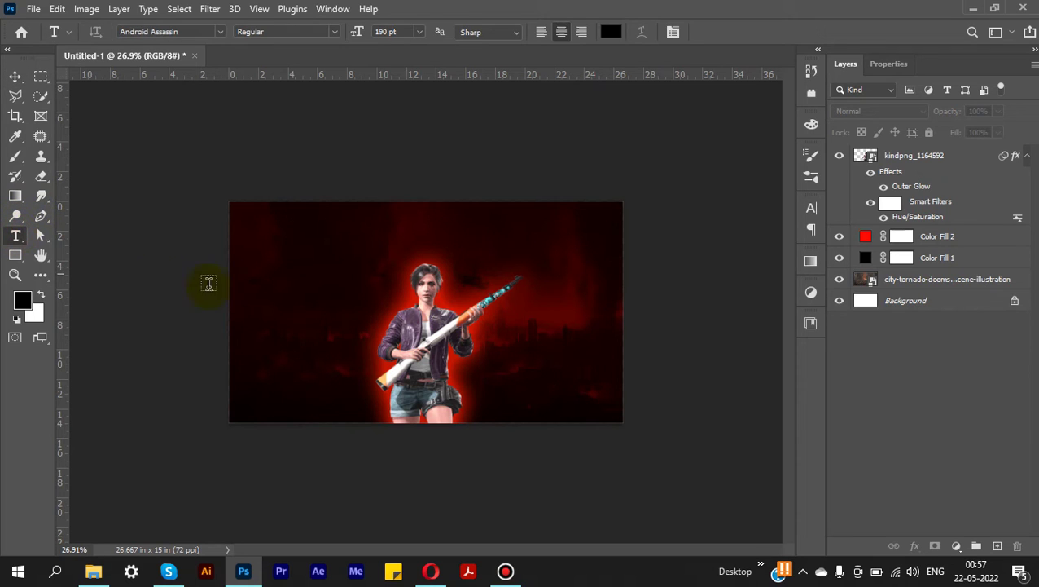
left_click(277, 281)
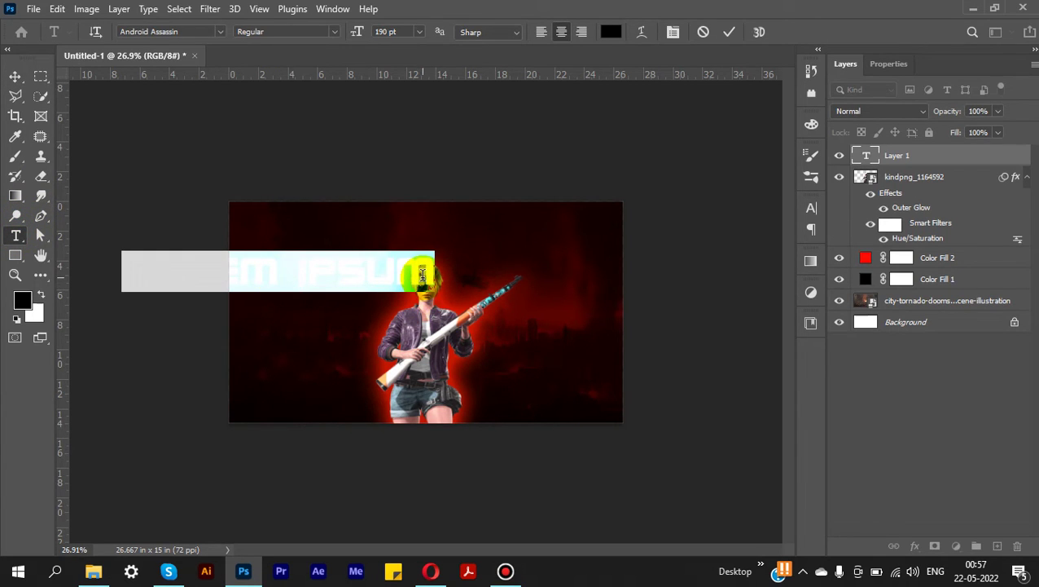
type("ESPO")
type("PER")
key("ctrl+a")
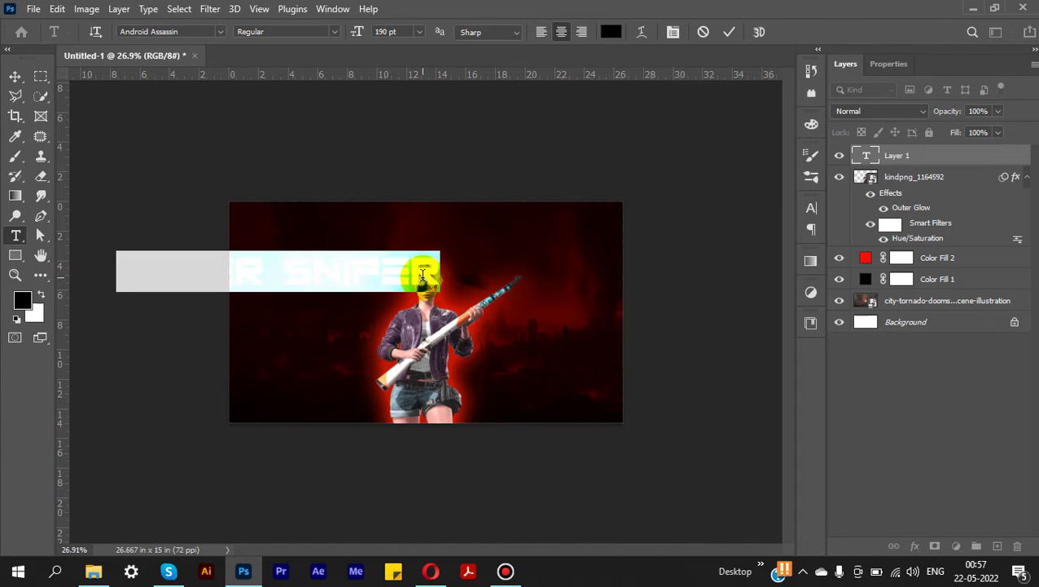
left_click(611, 33)
left_click_drag(585, 304, 564, 279)
left_click(927, 286)
left_click(15, 77)
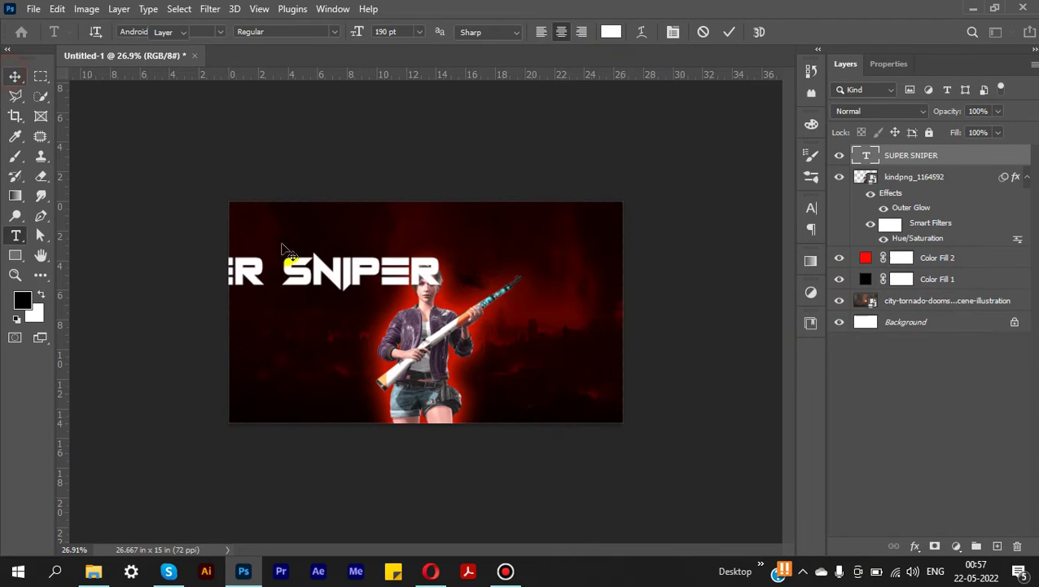
left_click_drag(312, 265, 454, 253)
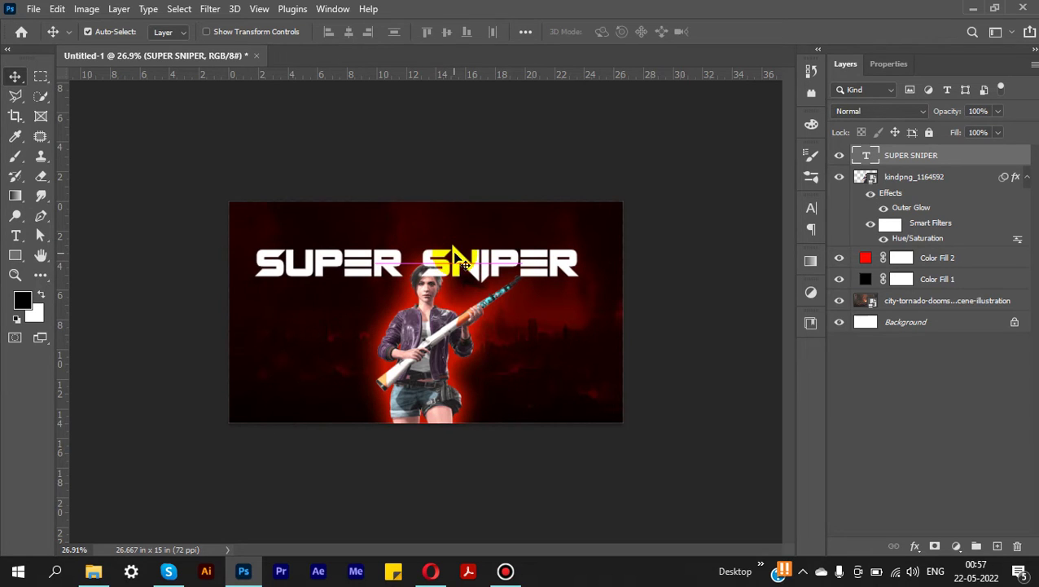
- Edit the title to SUPER SNIPER, settle it near the top, and duplicate it below
double_click(453, 248)
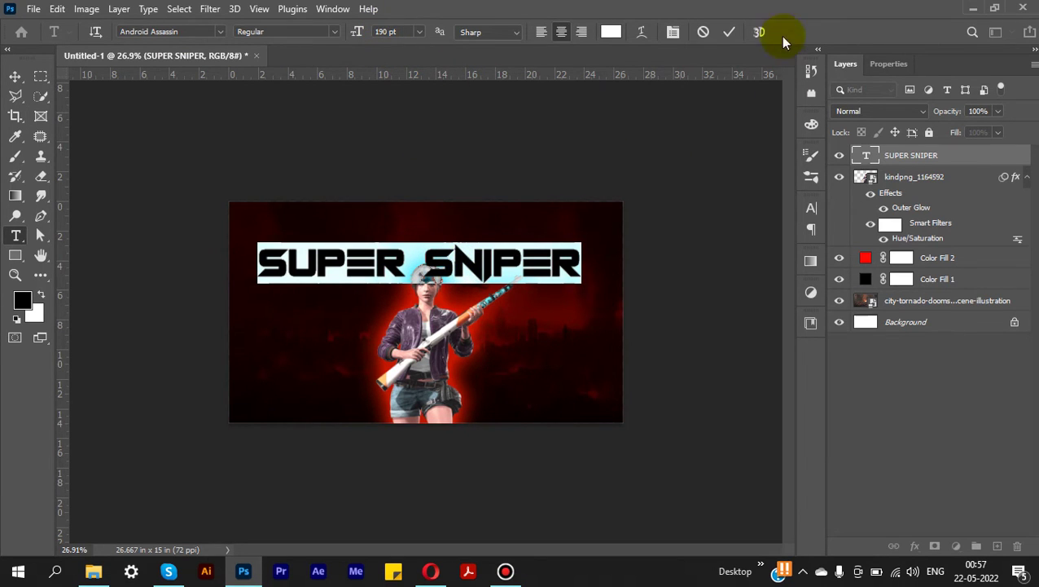
left_click(732, 32)
key("v")
mouse_move(513, 265)
left_mouse_down()
mouse_move(515, 254)
mouse_move(513, 265)
left_mouse_up()
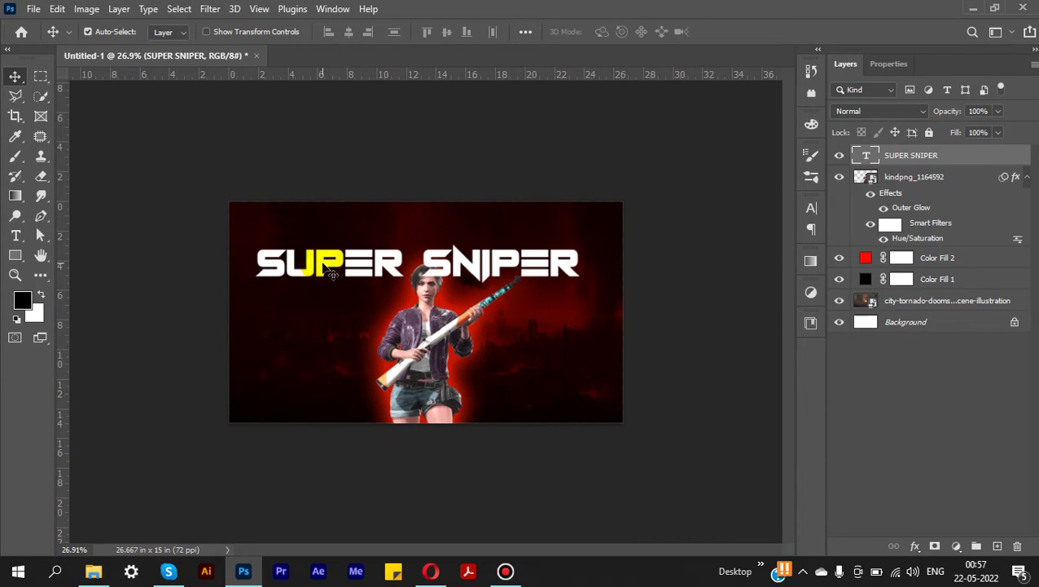
left_click_drag(332, 274, 327, 313)
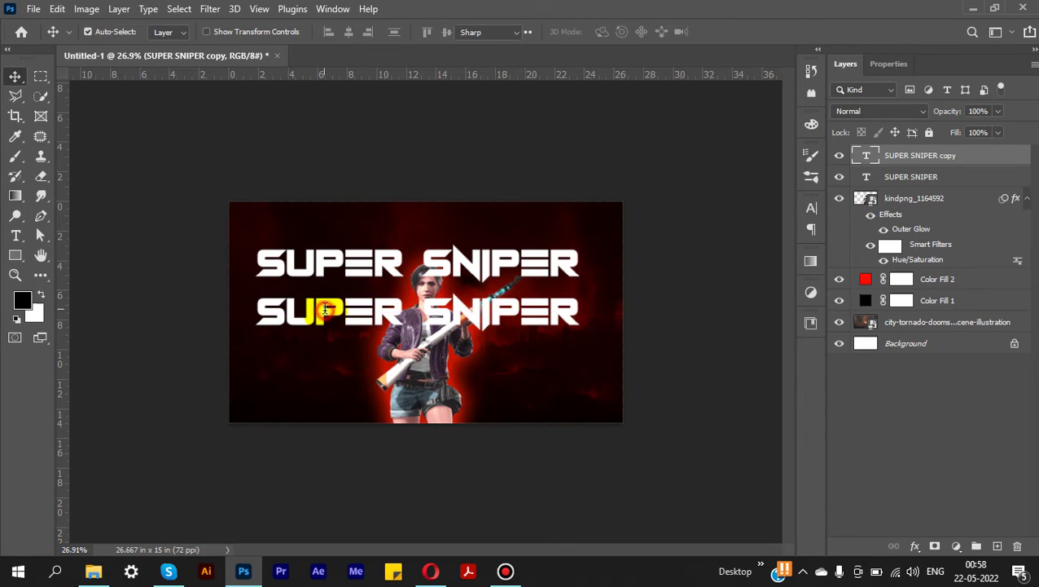
- Retype the copied line as BGMI MONTAGE in BankGothic Md BT Medium
double_click(326, 307)
type("BGMI MONTAGE")
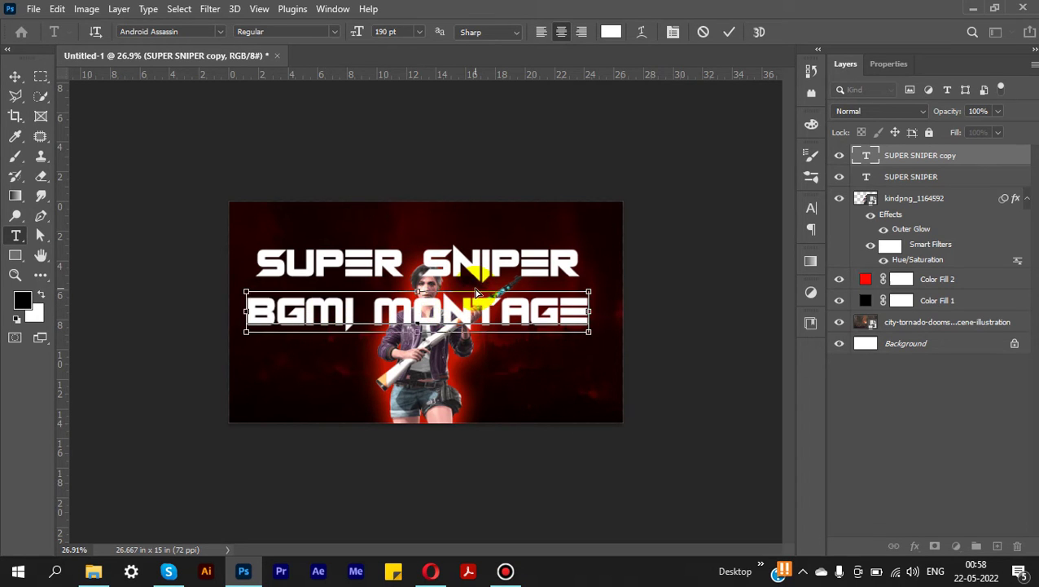
key("ctrl+a")
left_click(206, 31)
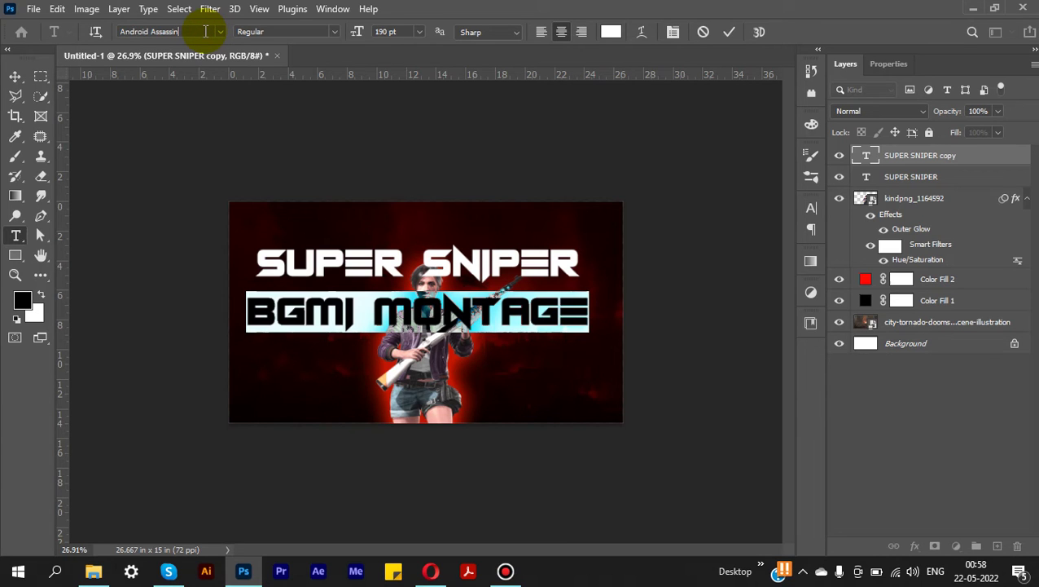
type("NK")
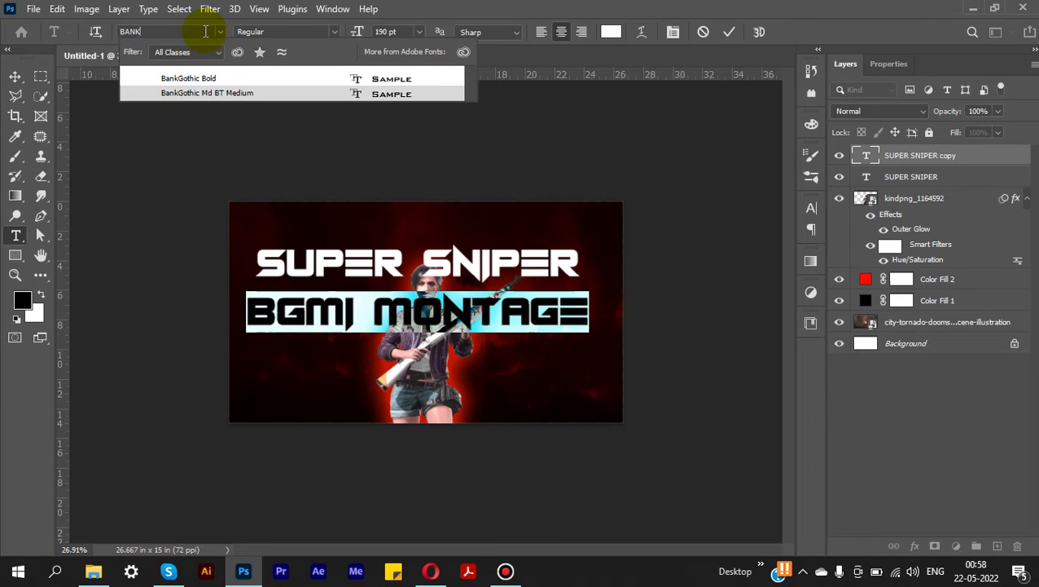
left_click(205, 93)
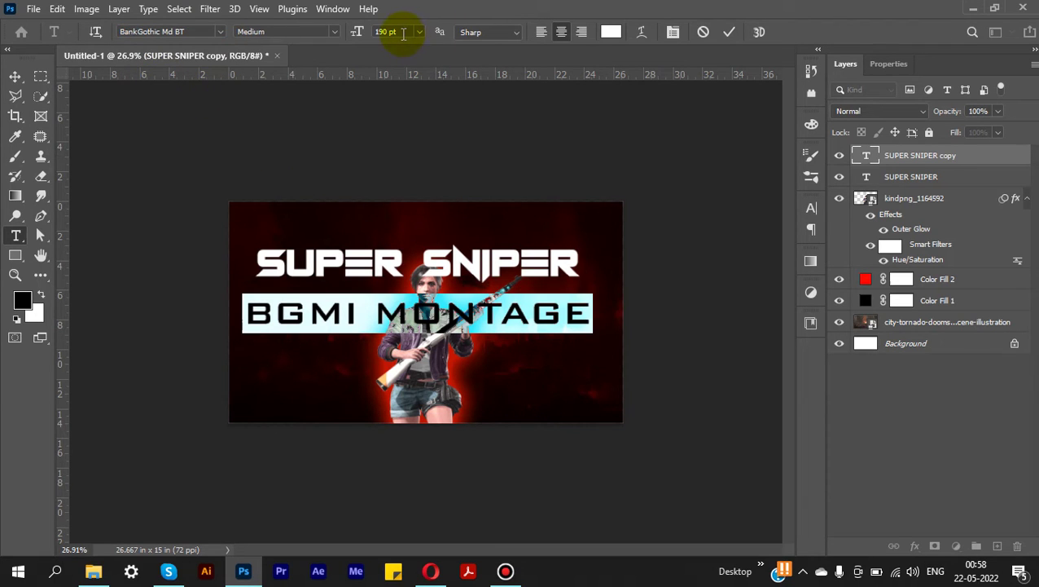
- Shrink the subtitle from 190 pt to 122 pt and spread its letter tracking wider
left_click_drag(359, 36, 297, 46)
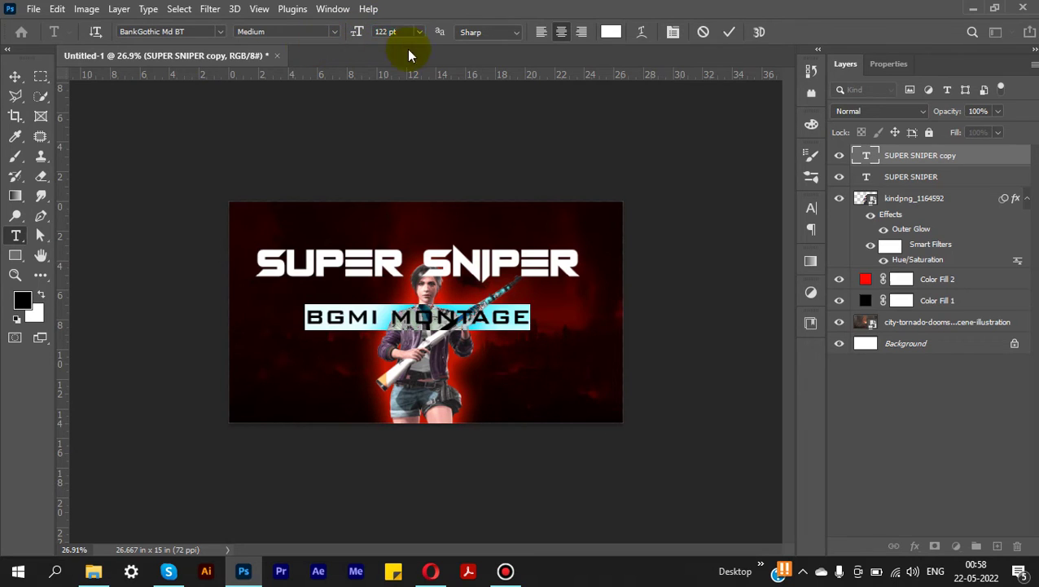
left_click(811, 214)
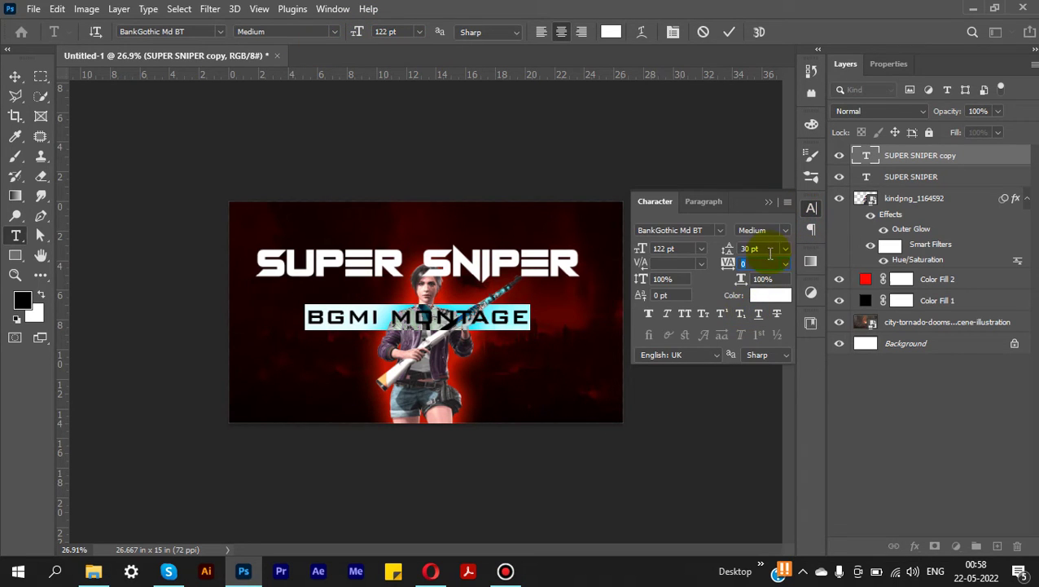
left_click_drag(729, 266, 746, 269)
key("ctrl+Return")
key("ctrl+plus")
- Centre BGMI MONTAGE horizontally with SUPER SNIPER and add guides at the title's edges
left_click(811, 208)
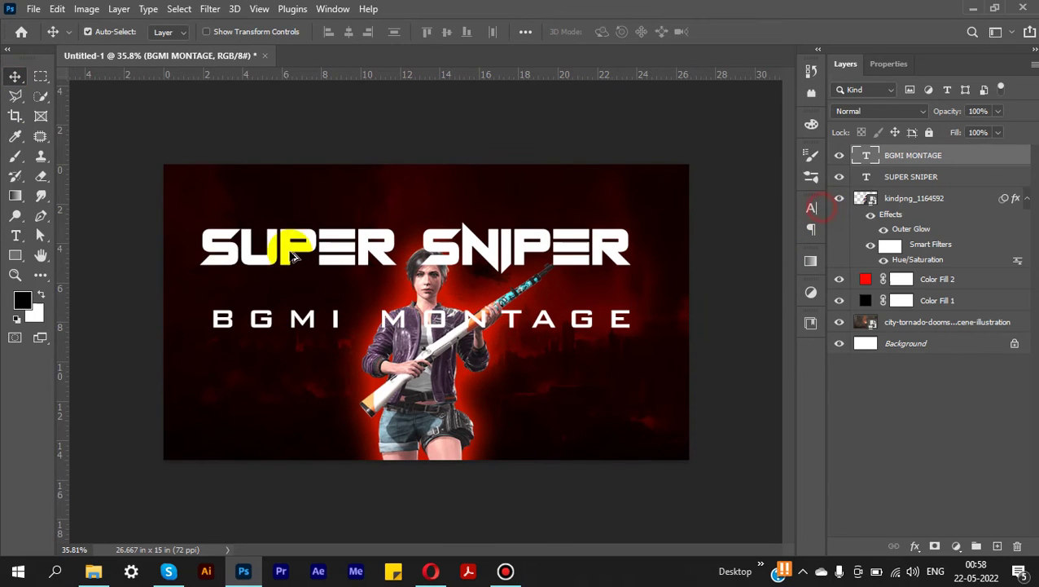
scroll(162, 249, "up", 1)
scroll(348, 239, "down", 1)
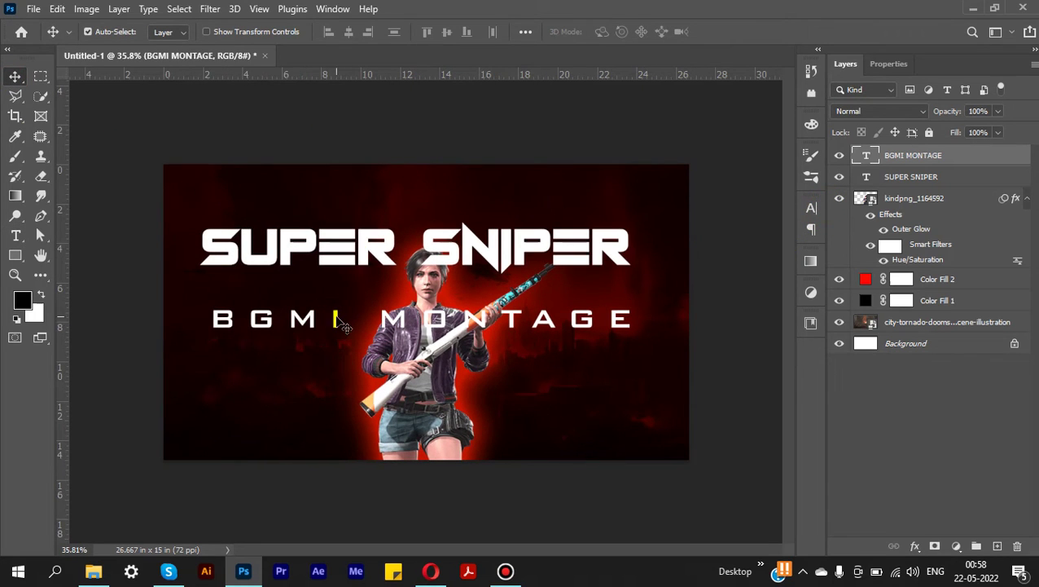
left_click(365, 245, "shift")
left_click(350, 34)
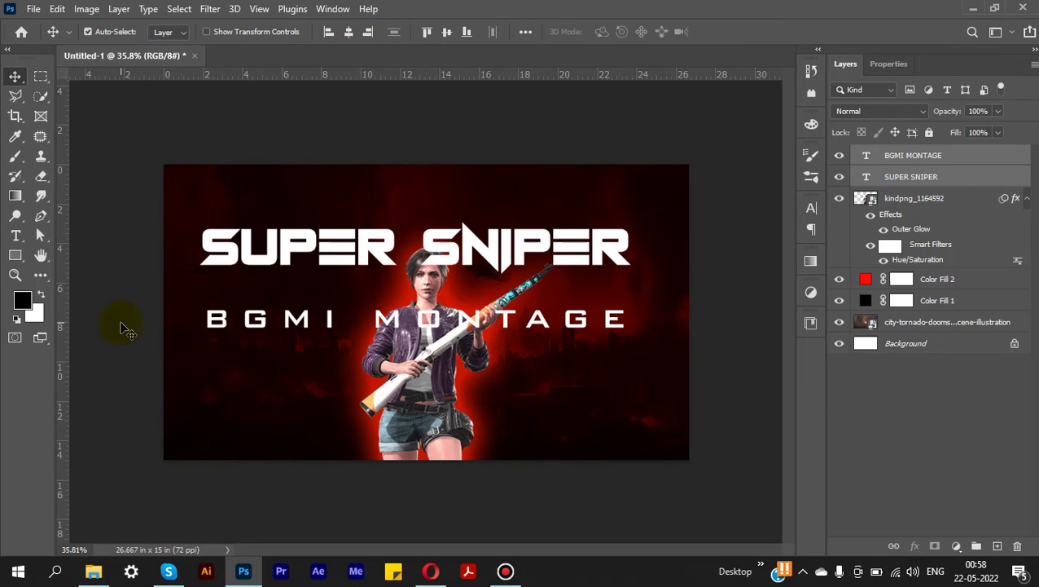
left_click_drag(66, 309, 200, 300)
left_click_drag(66, 329, 632, 332)
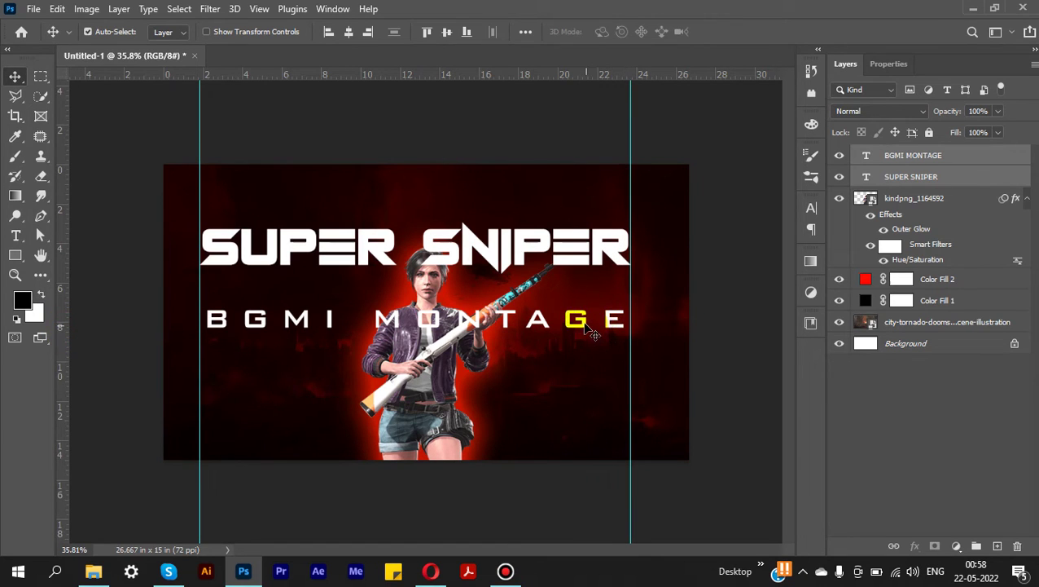
- Raise the subtitle tracking to 400 to match the title width, then remove both guides
left_click(235, 326)
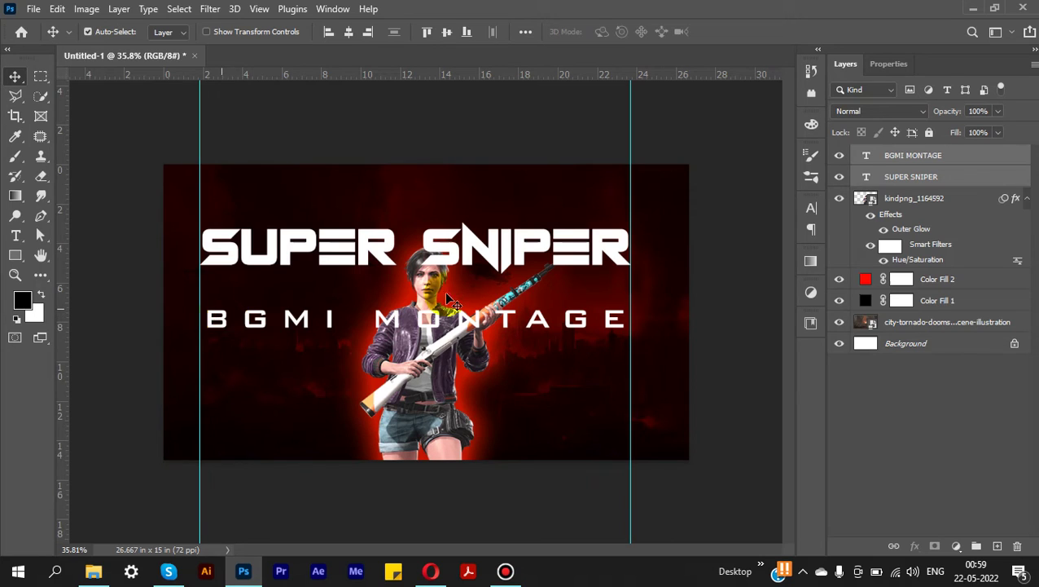
left_click(813, 214)
left_click(761, 263)
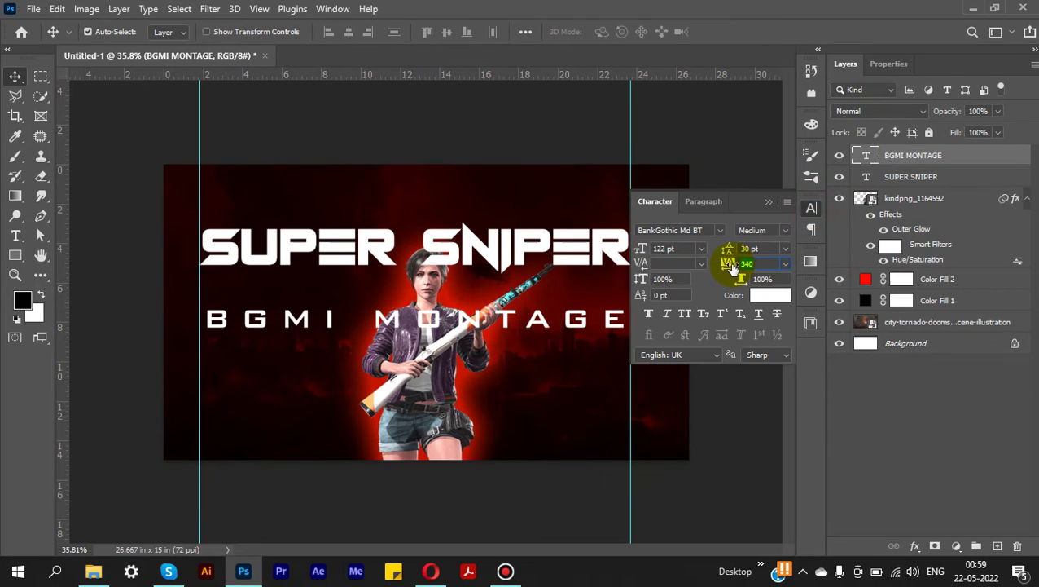
left_click_drag(733, 267, 741, 265)
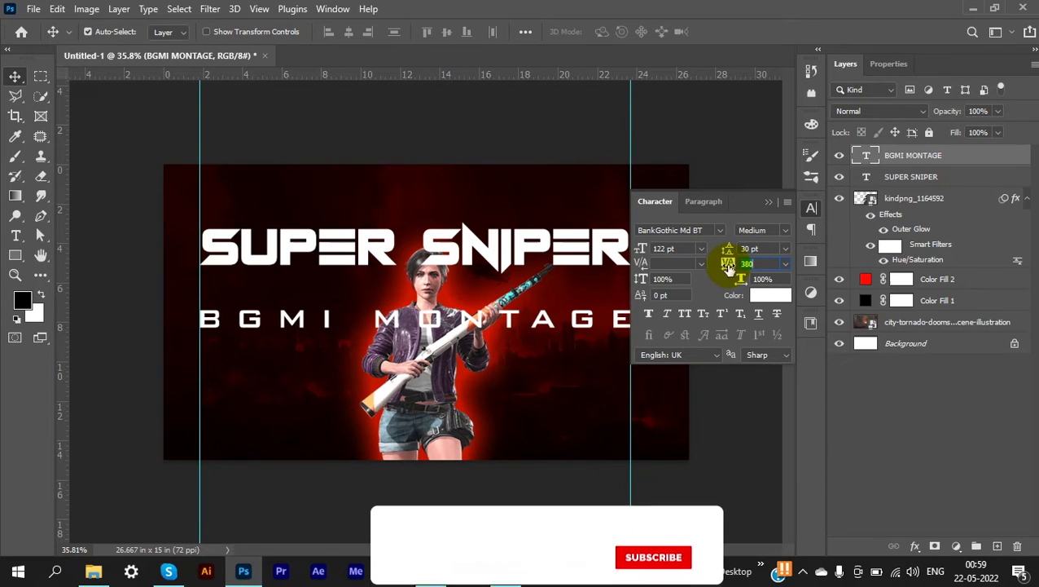
left_click(812, 214)
left_click_drag(632, 155, 12, 158)
left_click_drag(186, 156, 40, 174)
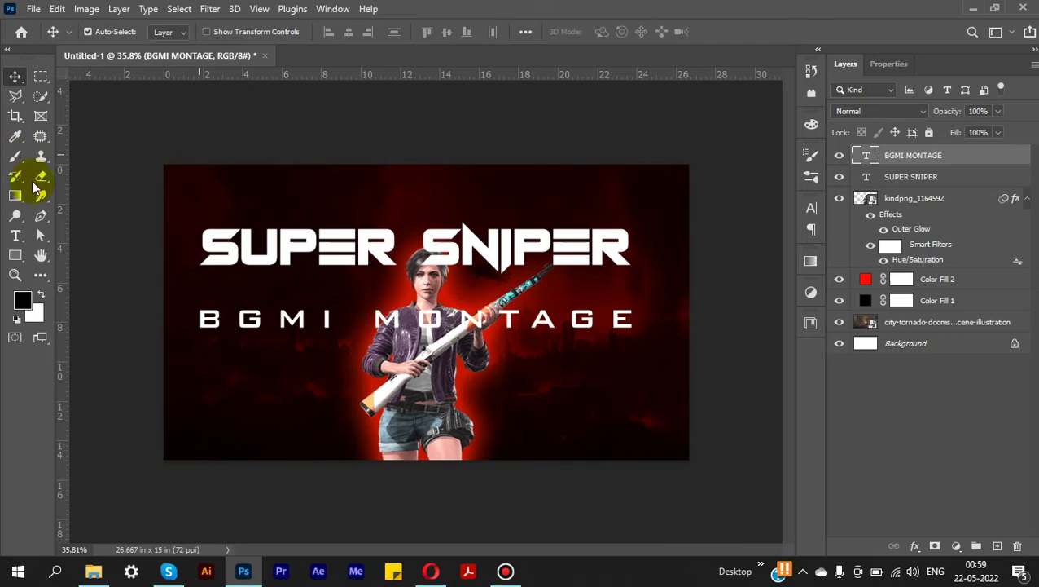
- Move the subtitle up under SUPER SNIPER and place both text layers below the character
left_click_drag(629, 319, 629, 294)
left_click(627, 256, "shift")
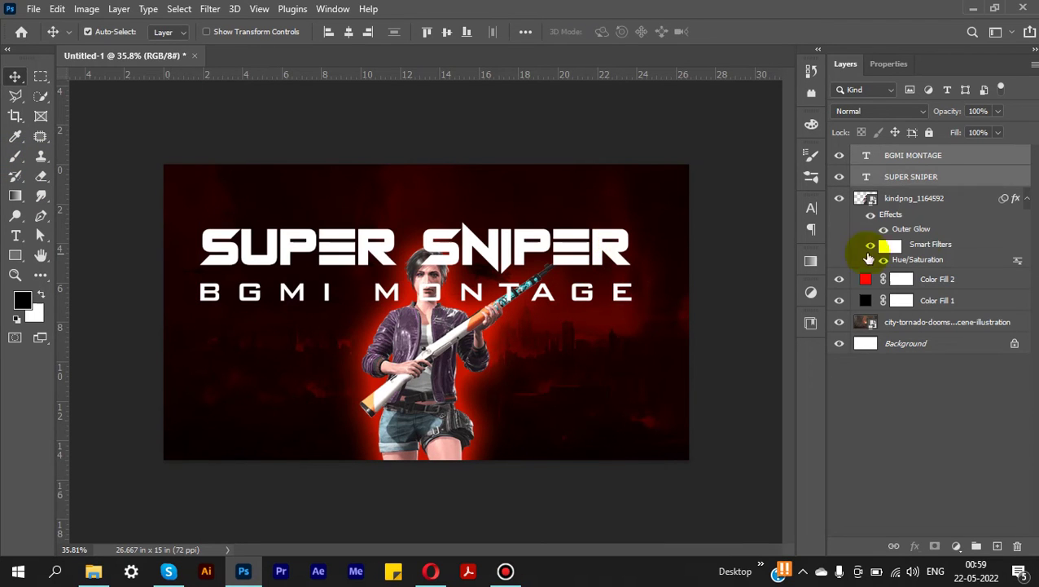
left_click(1028, 199)
left_click_drag(938, 155, 897, 209)
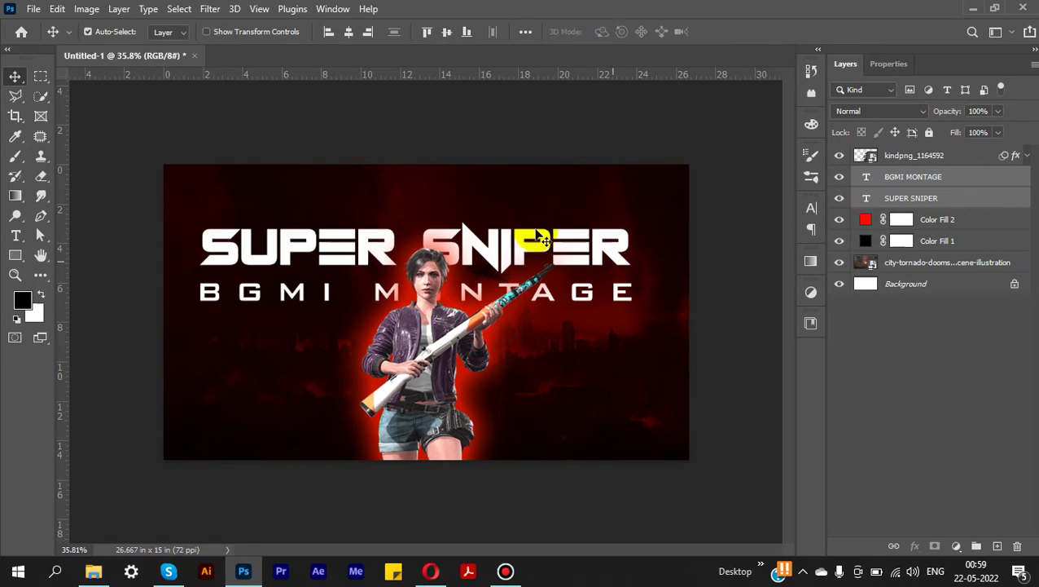
- Duplicate the SUPER SNIPER text layer and rasterize the copy
left_click(171, 133)
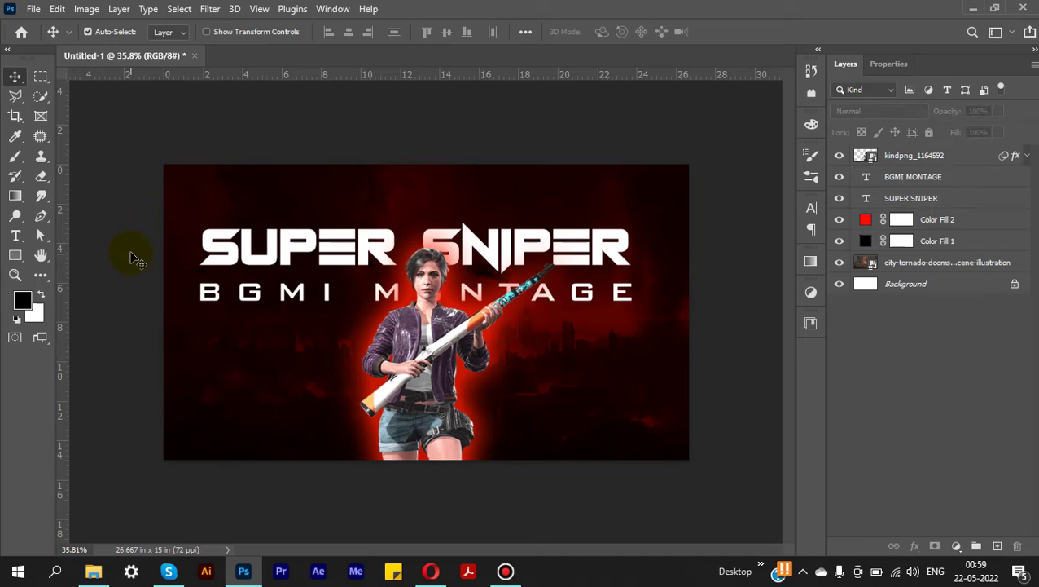
left_click(217, 242)
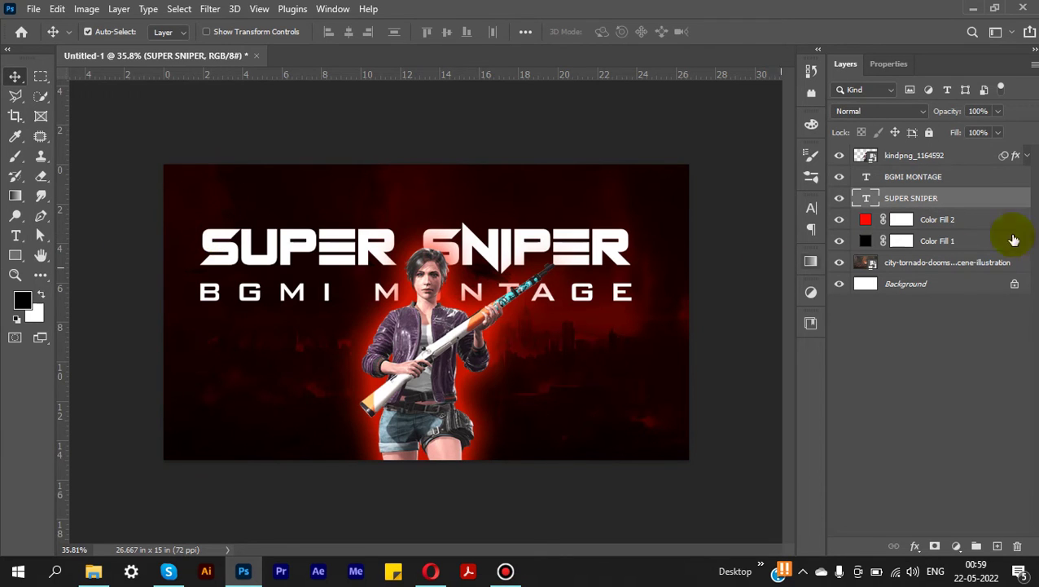
left_click_drag(996, 205, 997, 545)
right_click(986, 199)
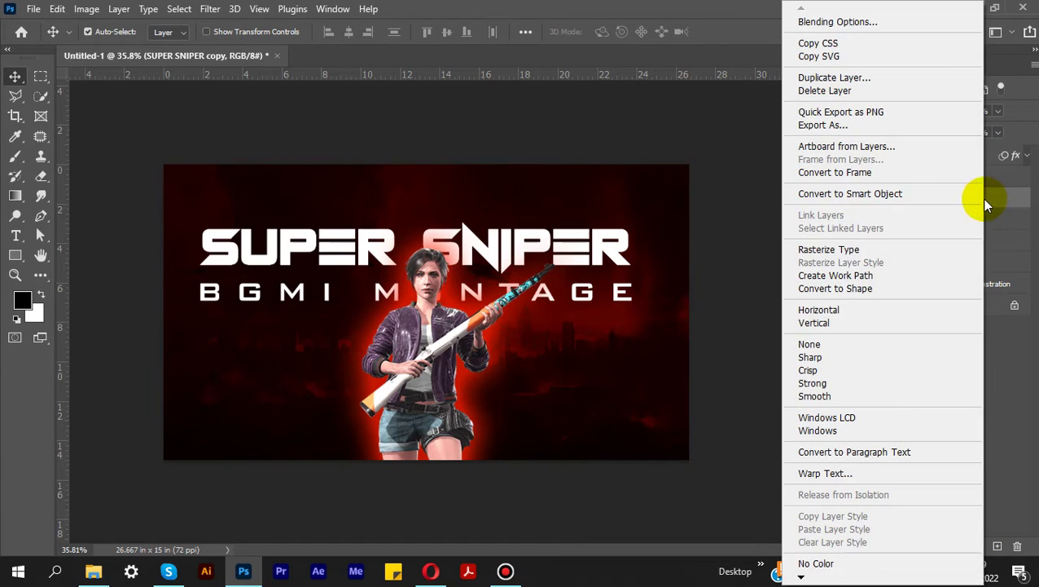
left_click(854, 249)
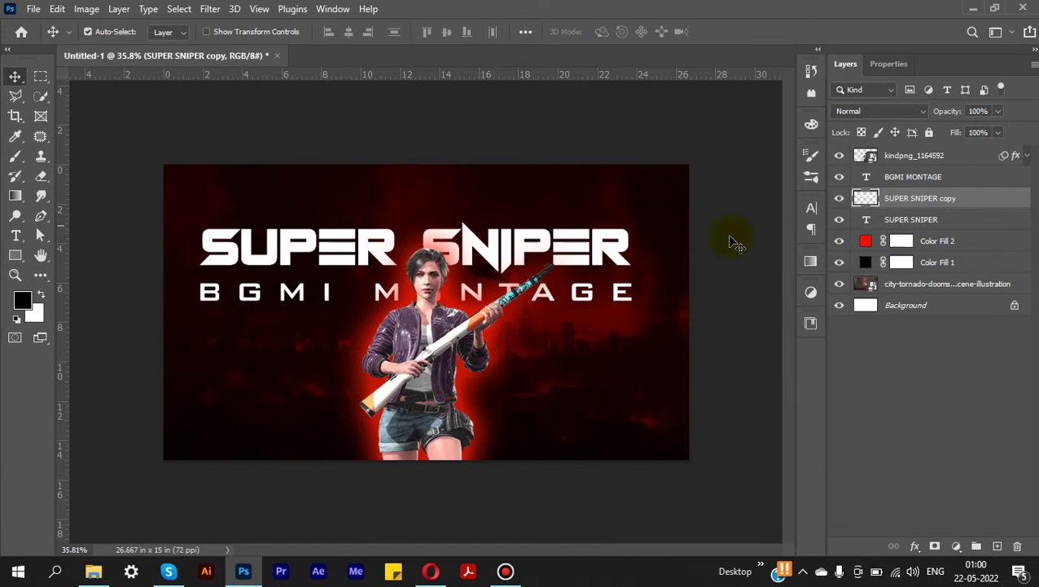
- Hide the original title layer and marquee-select a strip across the title's top
left_click_drag(837, 221, 842, 221)
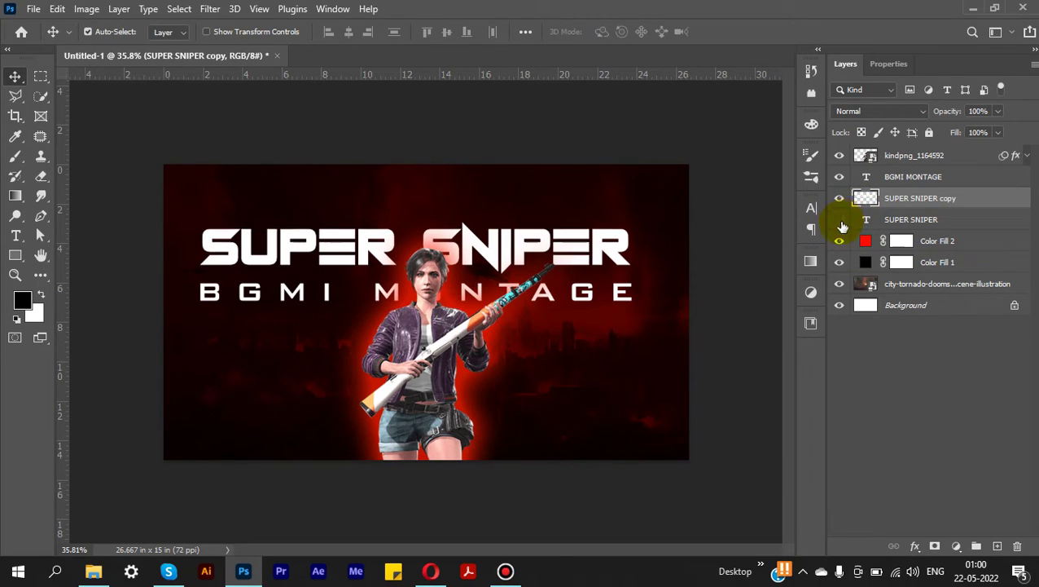
left_click(840, 198)
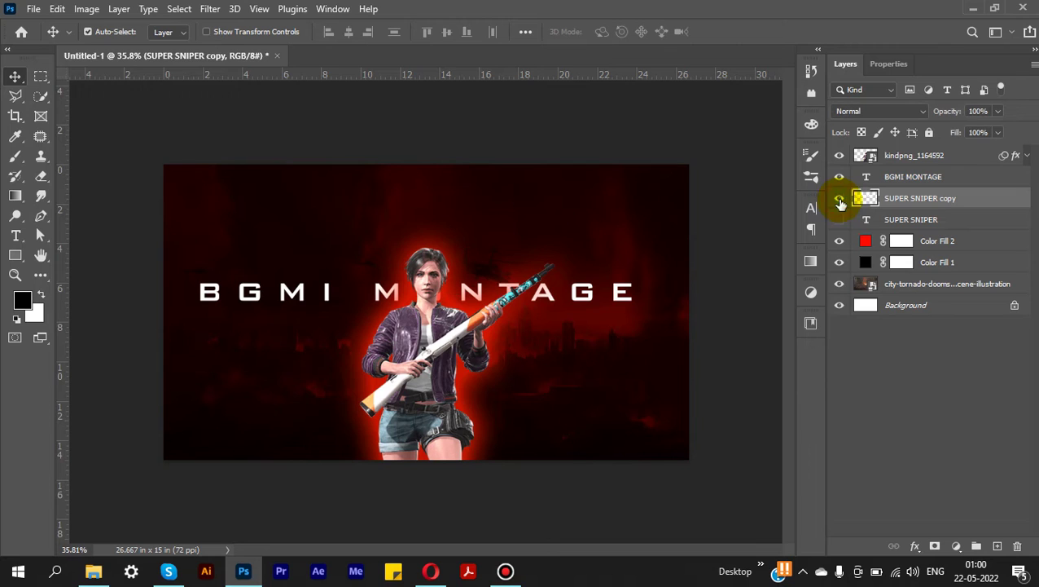
left_click(840, 198)
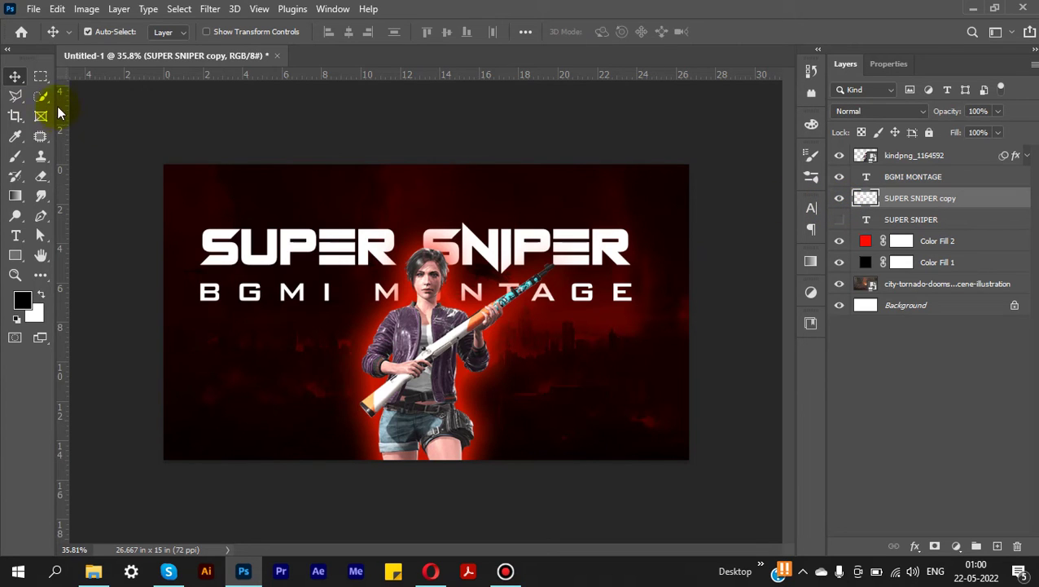
left_click(41, 77)
left_click_drag(186, 214, 644, 244)
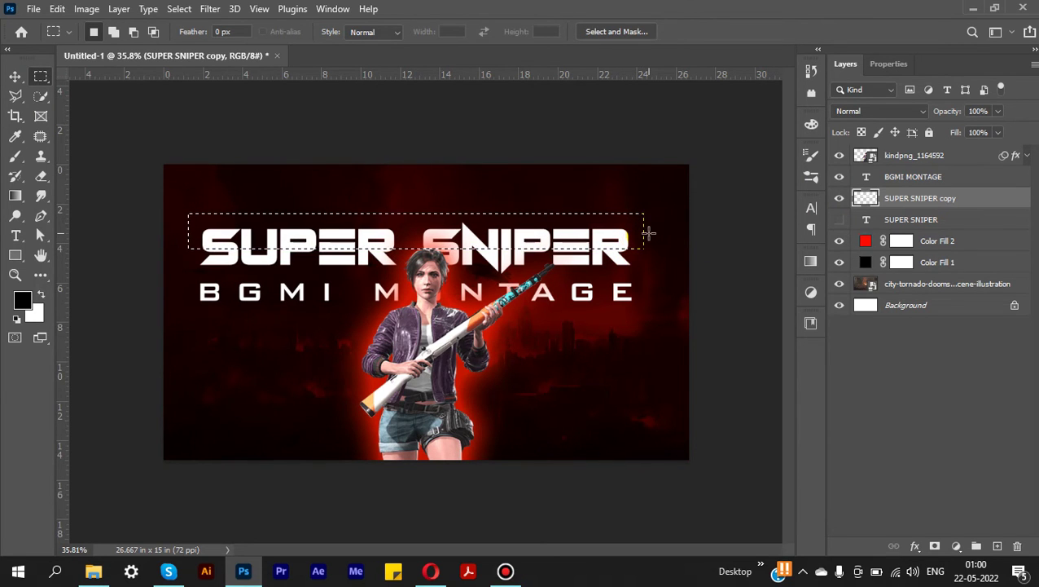
- Erase the selected top of the title copy, deselect, and reload the copy's letters as a selection
key("Delete")
left_click(15, 76)
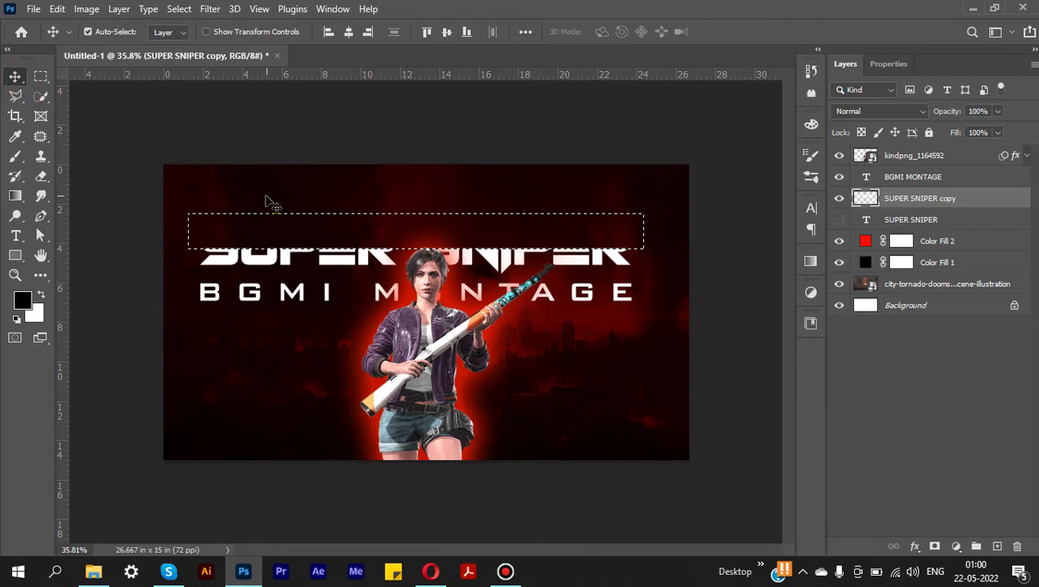
left_click(179, 9)
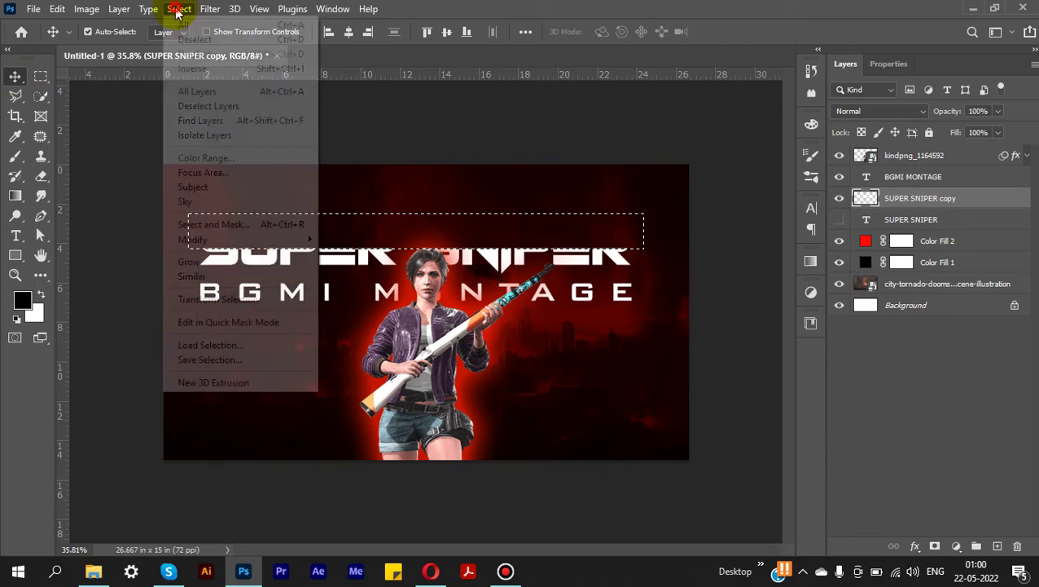
left_click(186, 40)
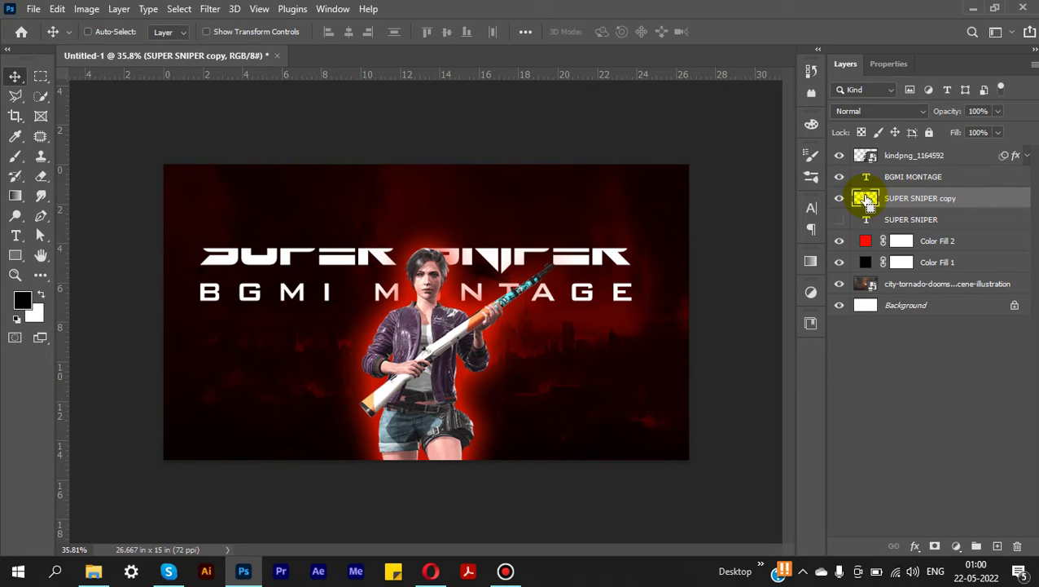
left_click(866, 198, "ctrl")
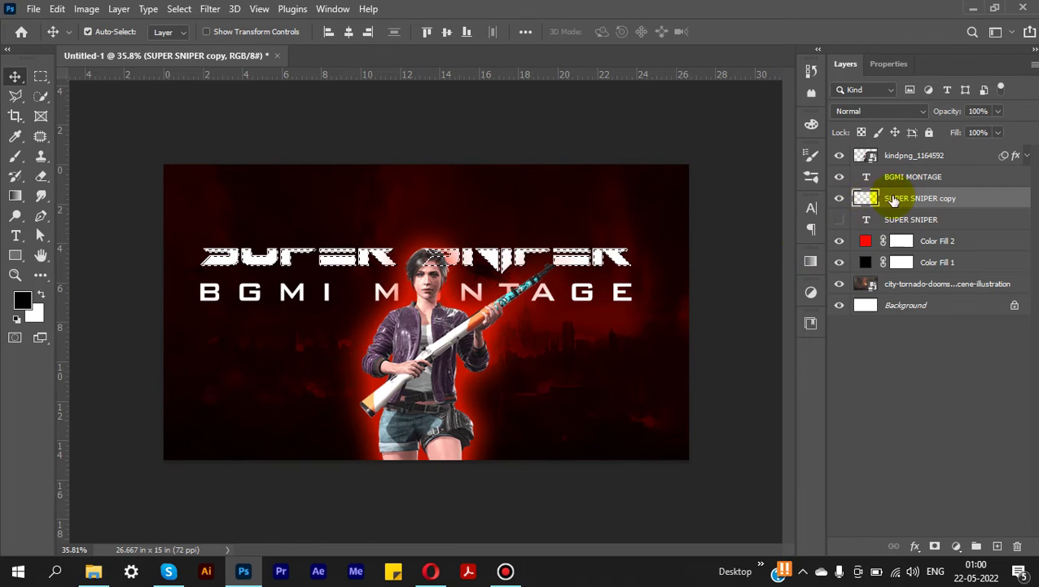
- Set the background colour swatch to a strong red (#e20000)
left_click(33, 312)
left_click_drag(710, 305, 772, 273)
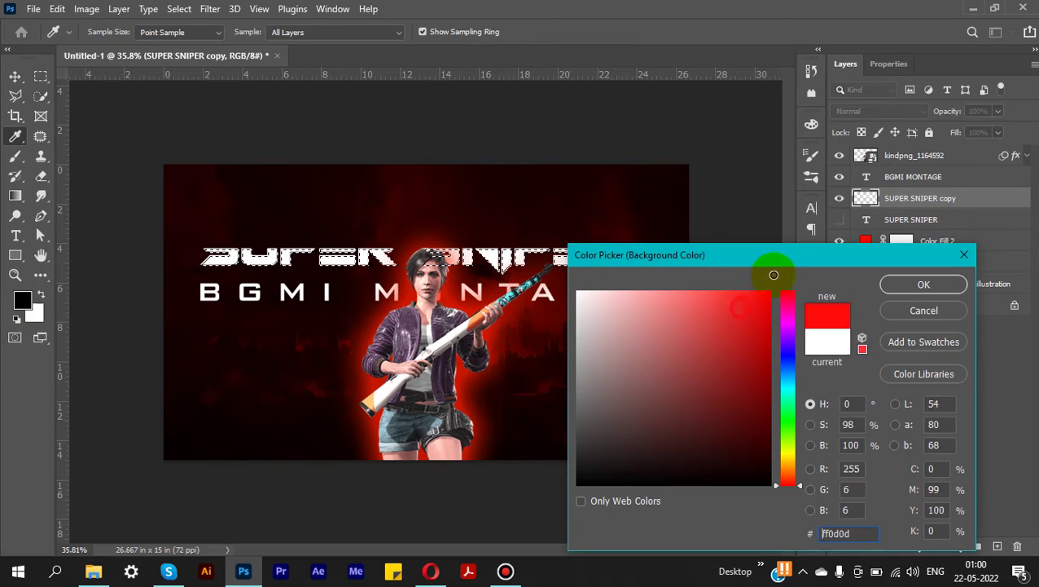
left_click(904, 286)
key("v")
key("ctrl")
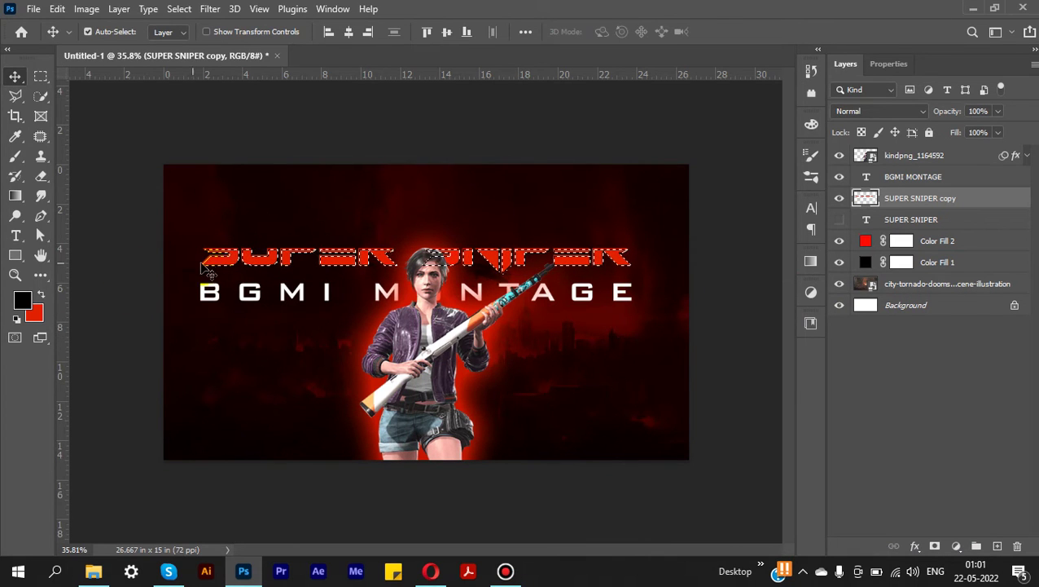
left_click(37, 317)
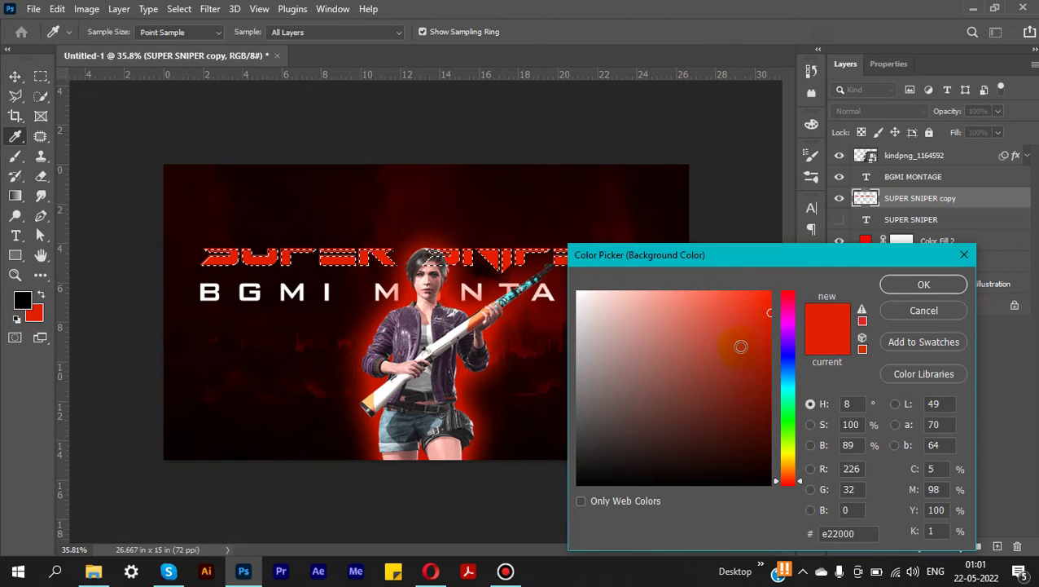
left_click(923, 285)
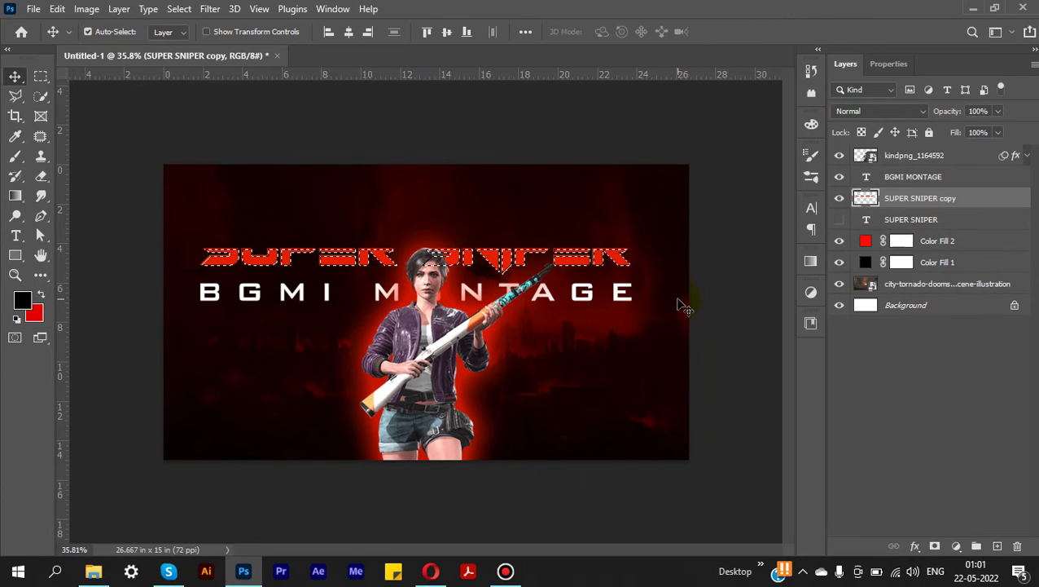
- Deselect, re-show the white SUPER SNIPER text layer, and fit the canvas on screen
left_click(180, 9)
left_click(189, 39)
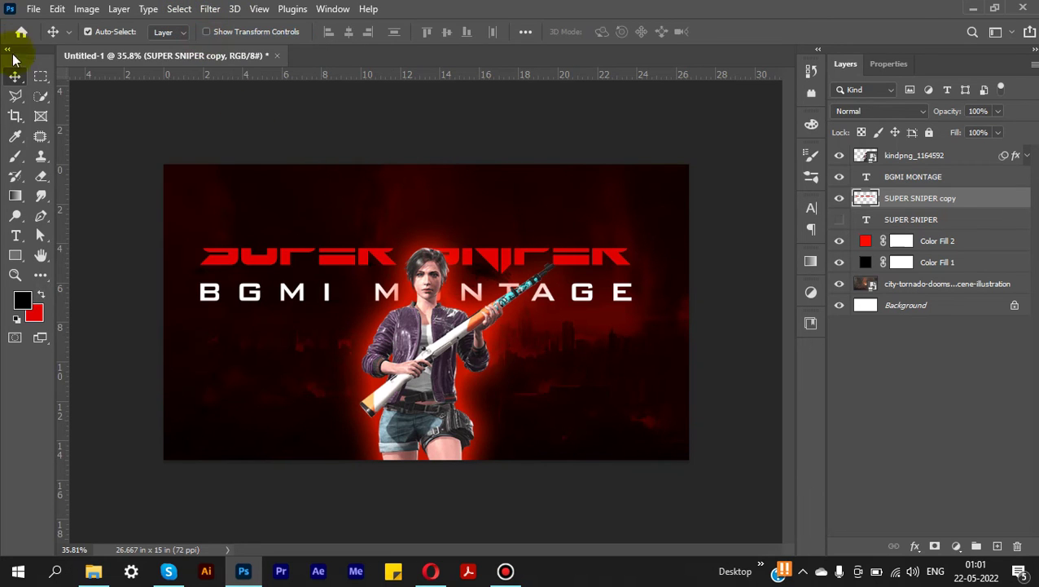
left_click(218, 132)
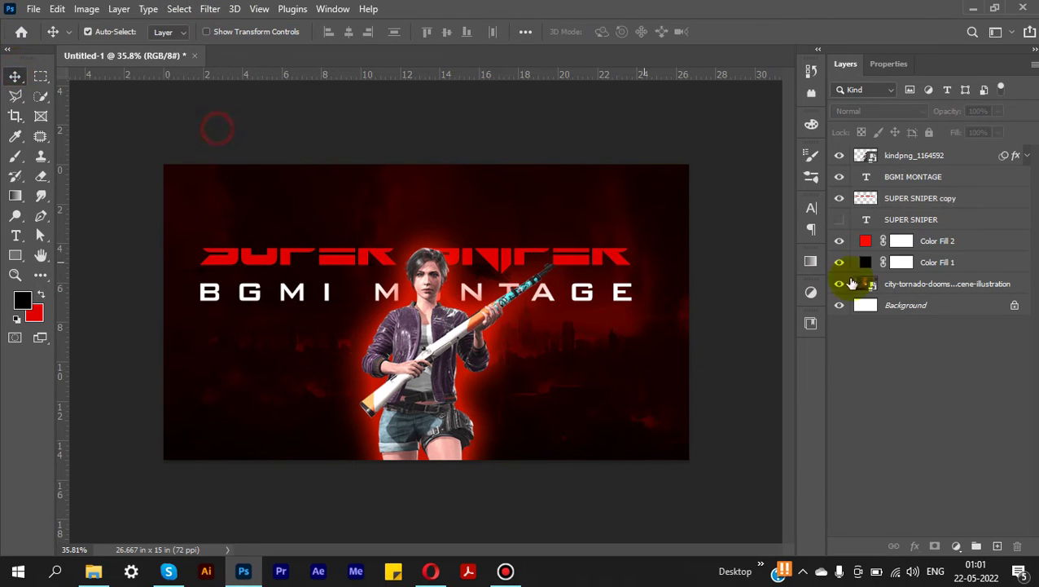
left_click(839, 220)
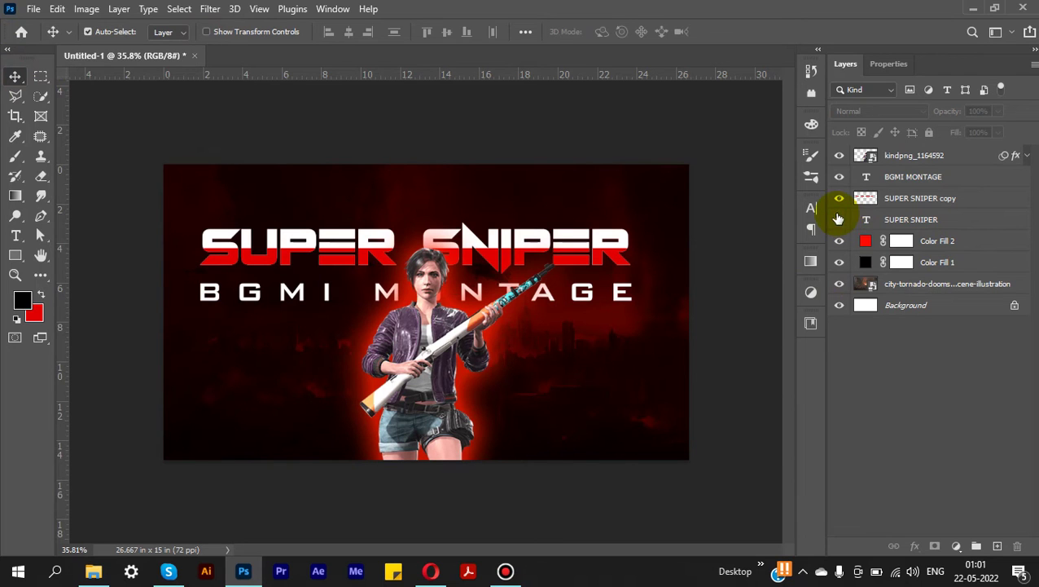
left_click(729, 207)
key("ctrl+0")
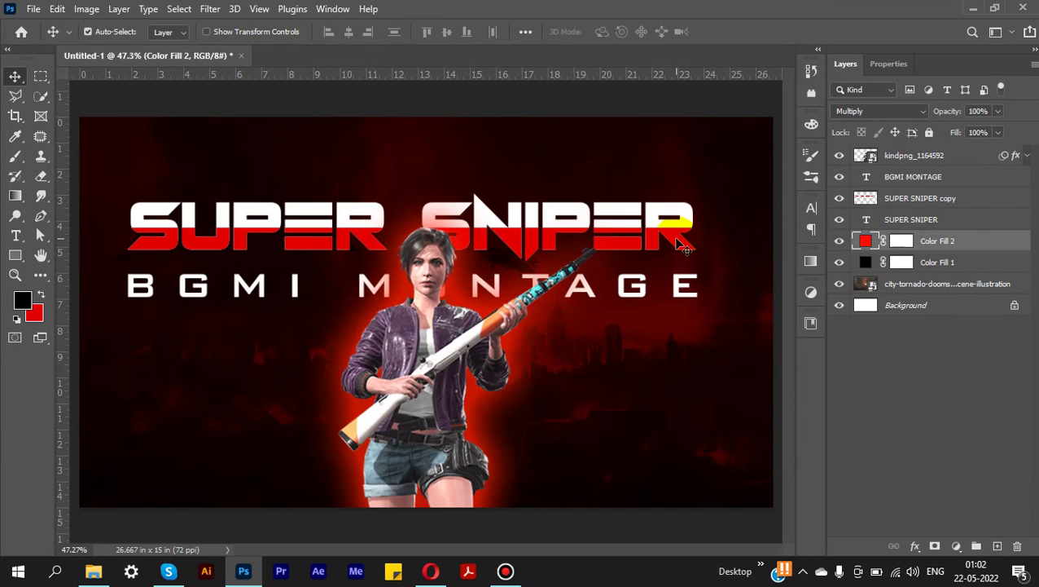
- Open Blending Options for SUPER SNIPER copy and enable Inner Shadow with Normal blend mode
left_click(682, 246)
right_click(1014, 202)
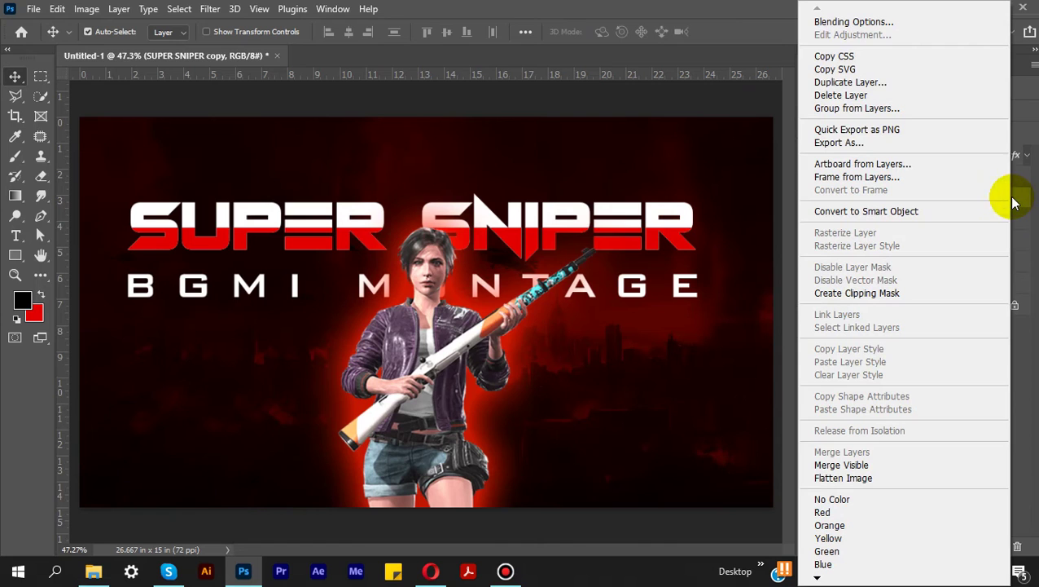
left_click(860, 25)
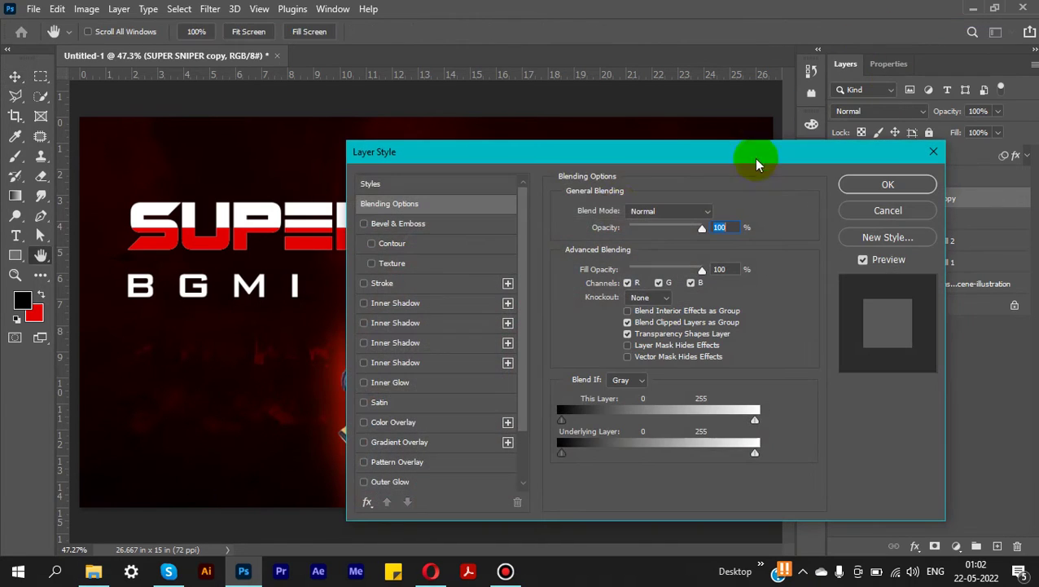
left_click(364, 362)
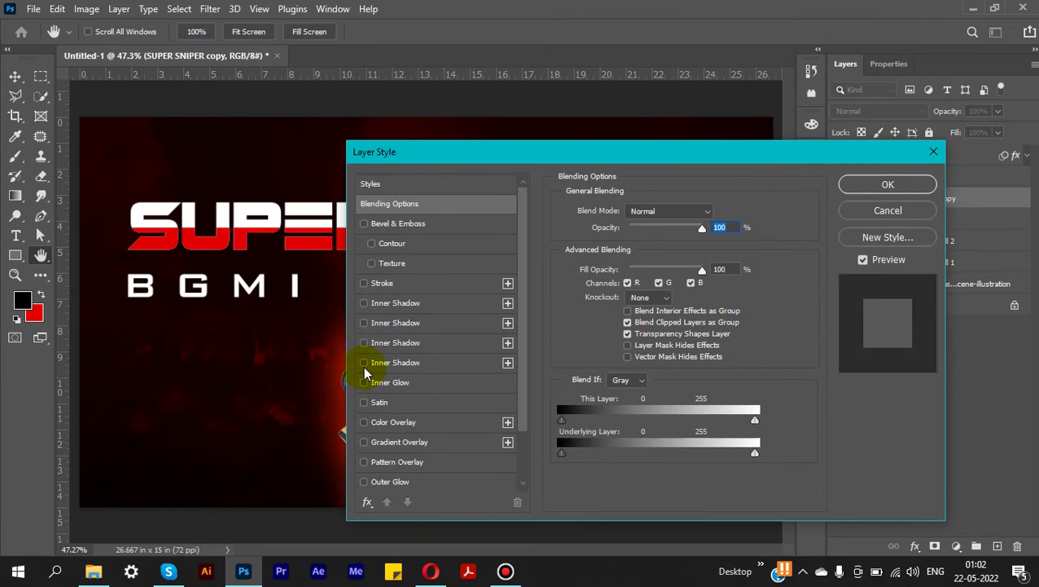
left_click(442, 364)
left_click_drag(591, 158, 750, 160)
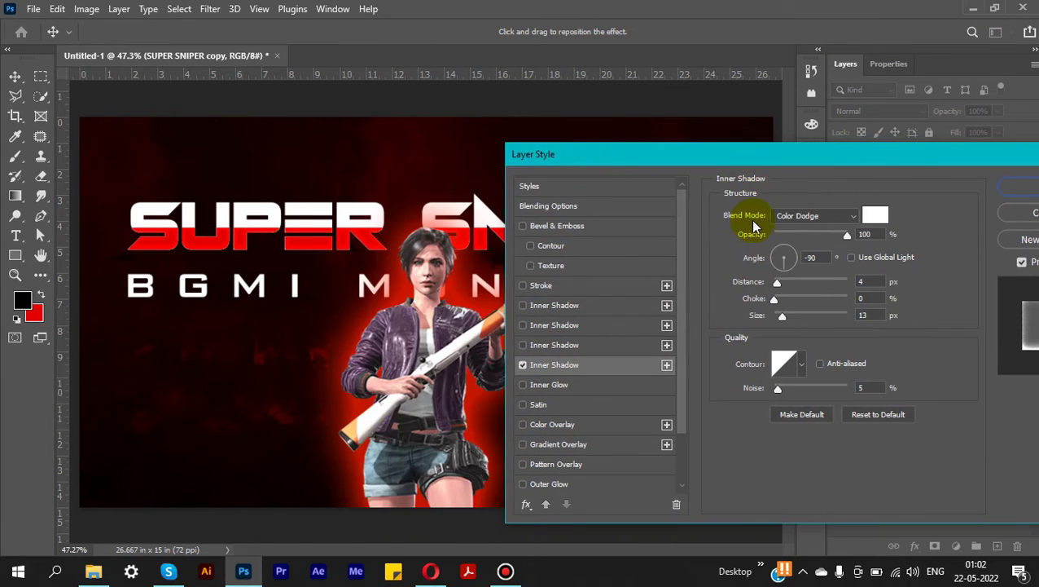
left_click(802, 216)
left_click(795, 188)
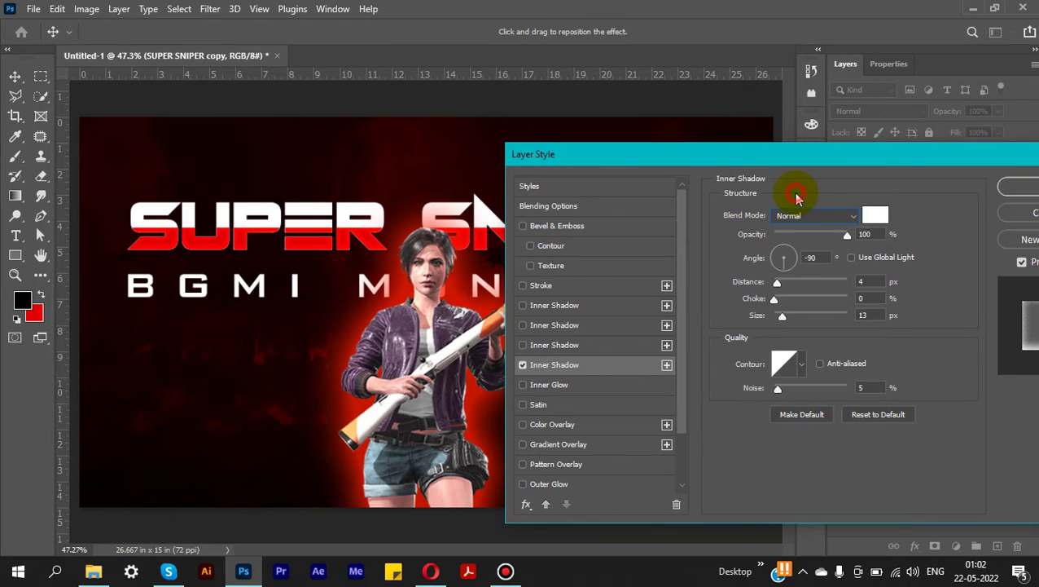
left_click_drag(777, 157, 808, 152)
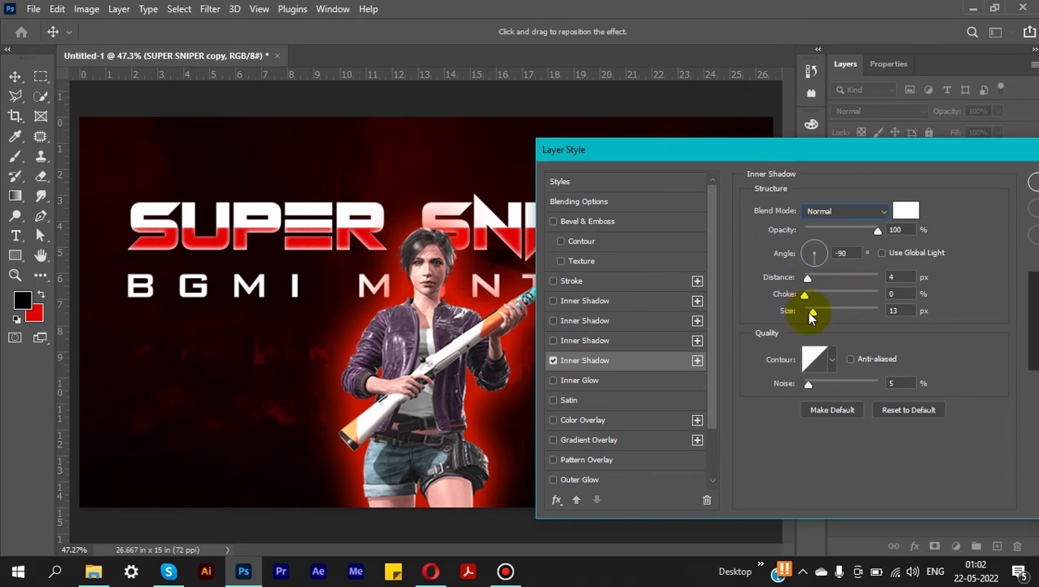
- Set the inner shadow to size 10 px, distance 5 px, angle -90°, and apply it
left_click_drag(811, 315, 812, 310)
left_click(809, 311)
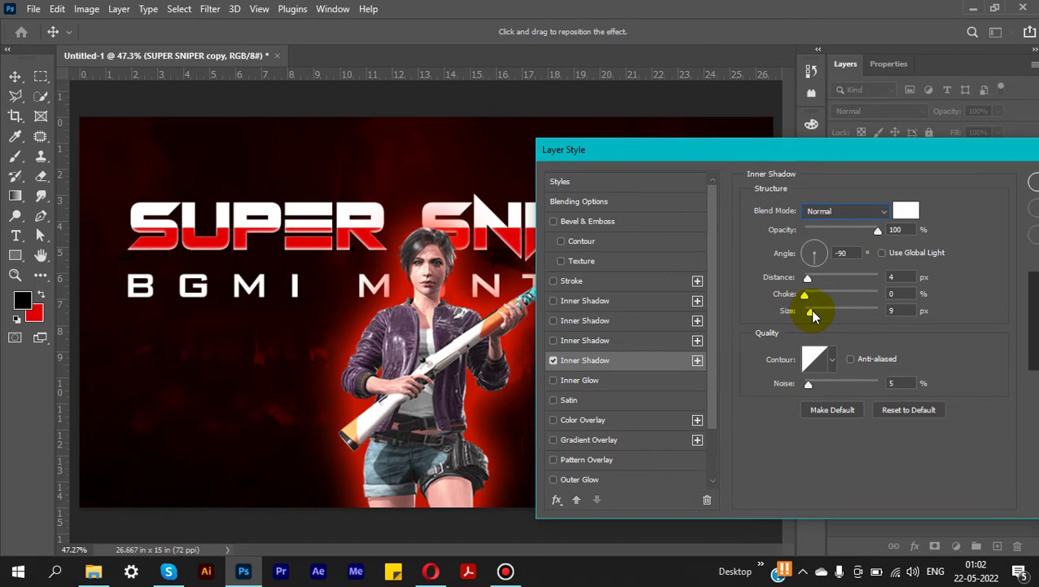
left_click_drag(813, 315, 801, 316)
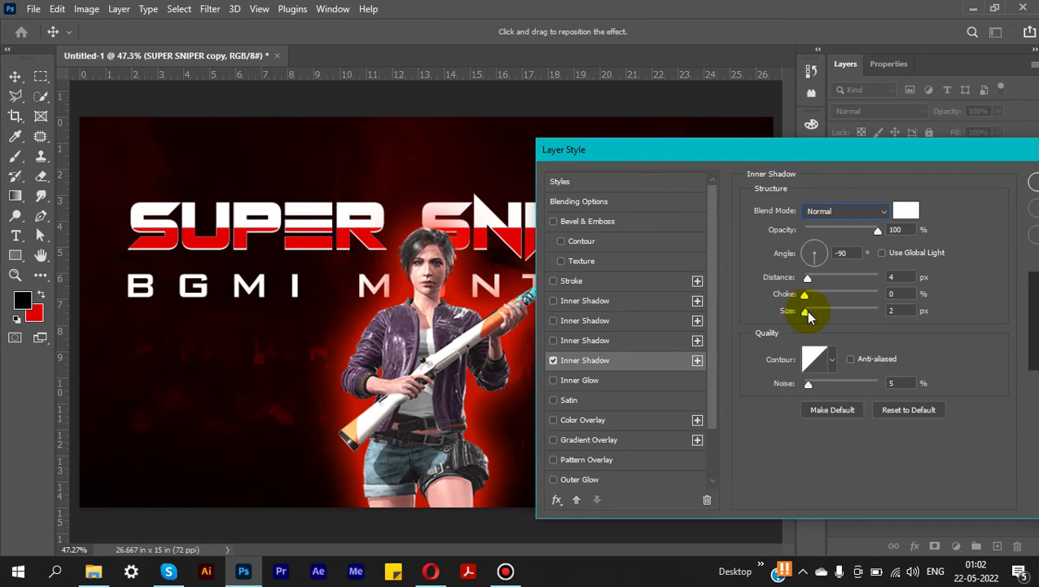
left_click_drag(806, 311, 811, 315)
left_click(811, 313)
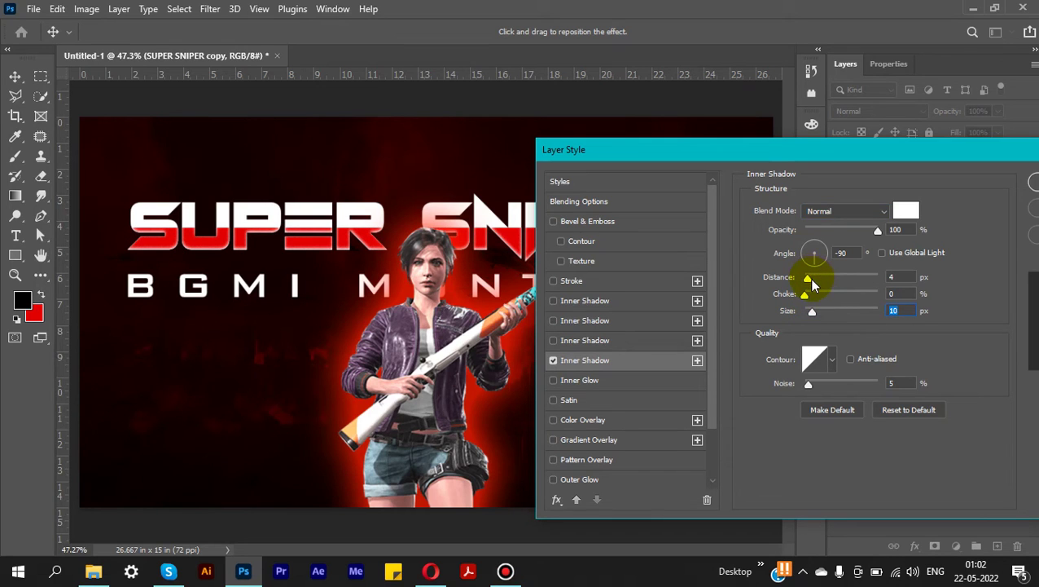
left_click_drag(809, 284, 811, 286)
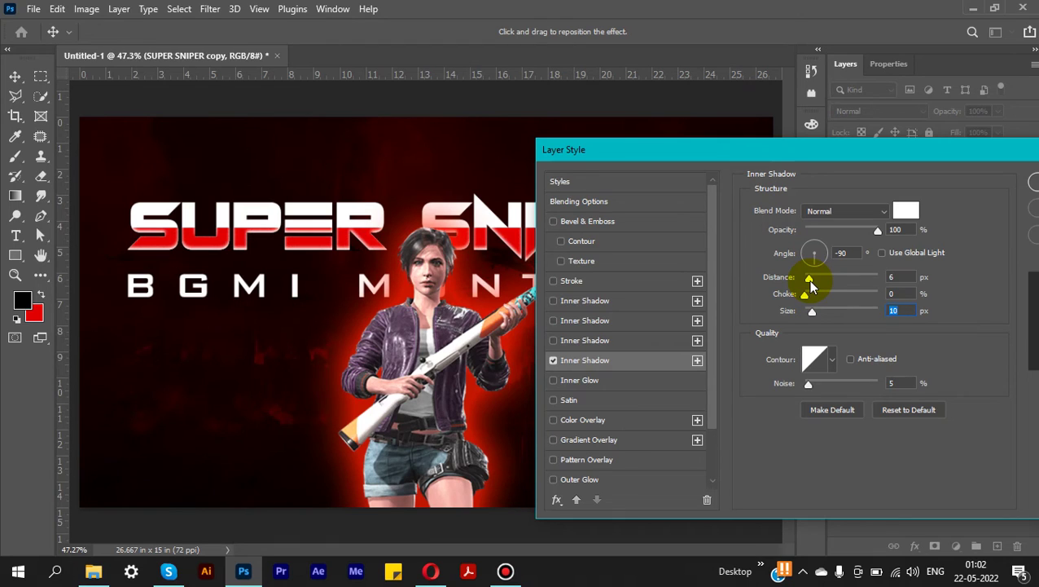
left_click(809, 282)
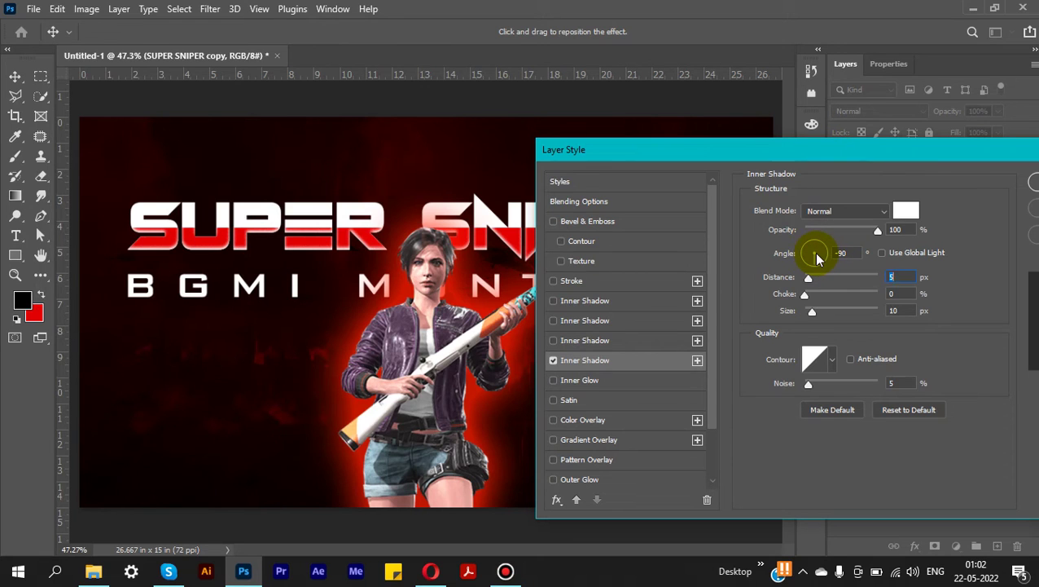
left_click_drag(831, 255, 809, 255)
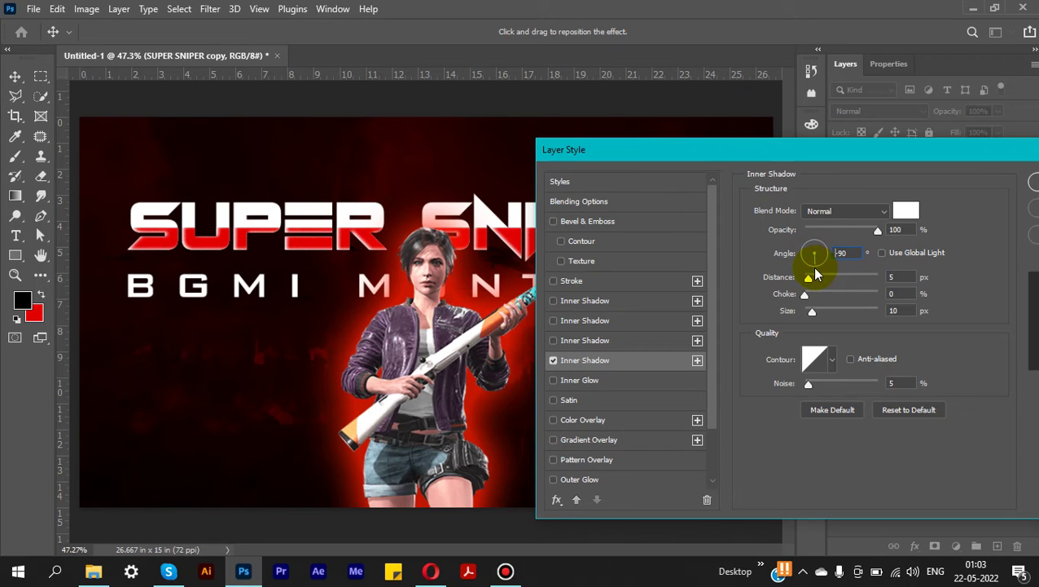
key("Return")
left_click_drag(837, 159, 669, 214)
left_click(888, 238)
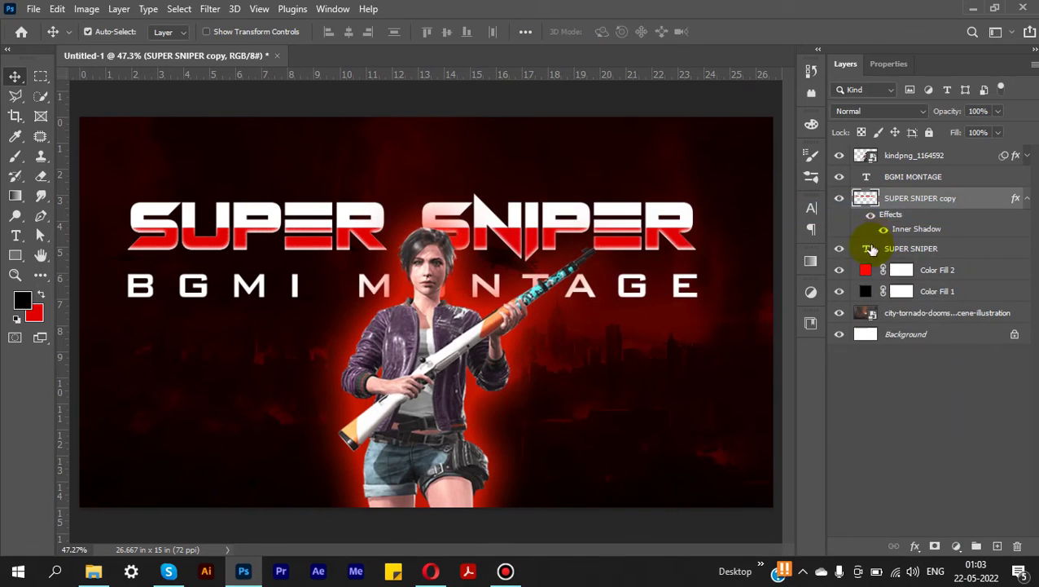
- Add a layer mask to SUPER SNIPER copy and choose the Basics foreground-to-background gradient
left_click(957, 210)
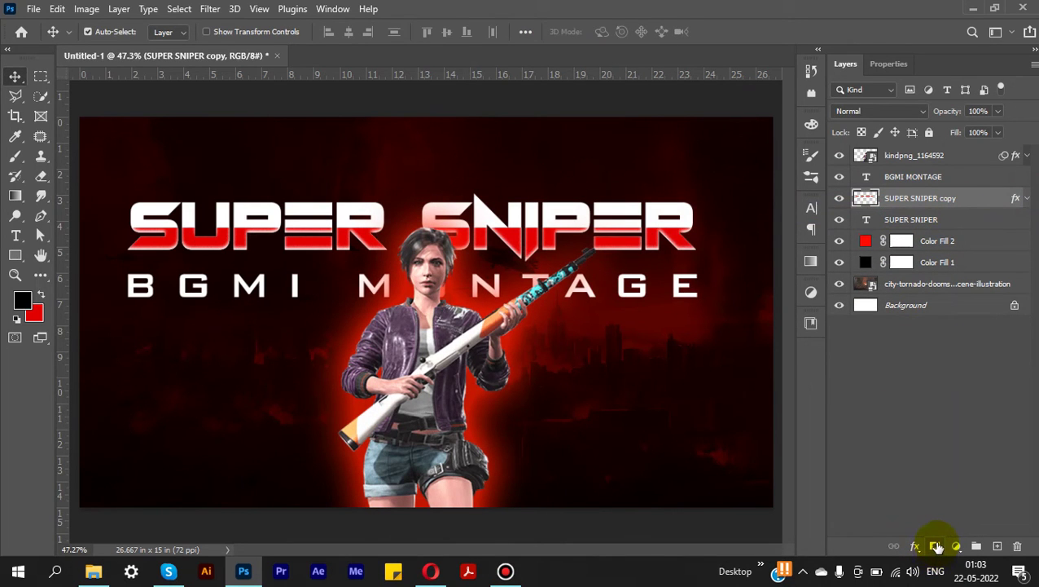
left_click(936, 546)
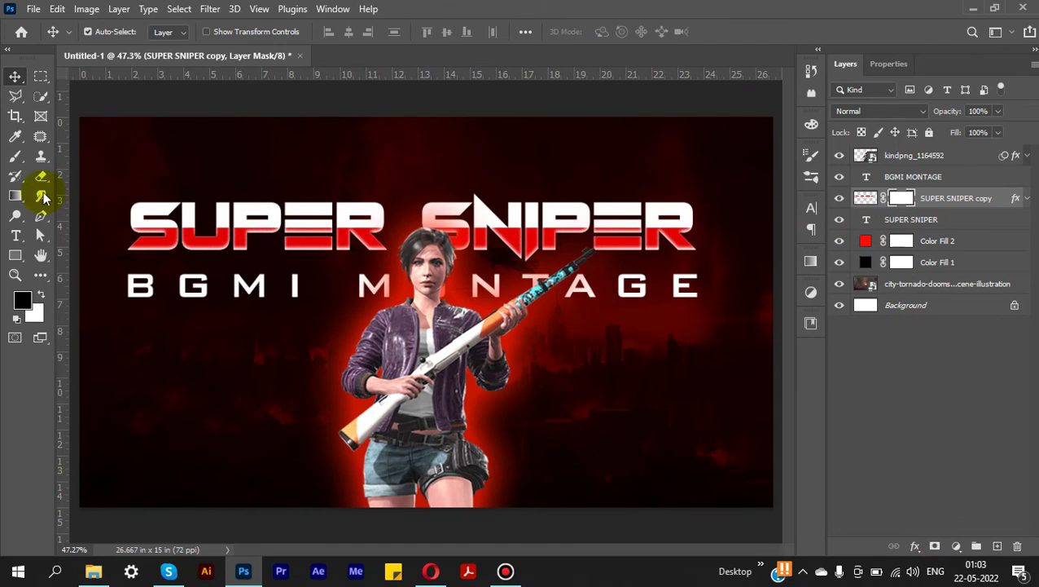
left_click(14, 198)
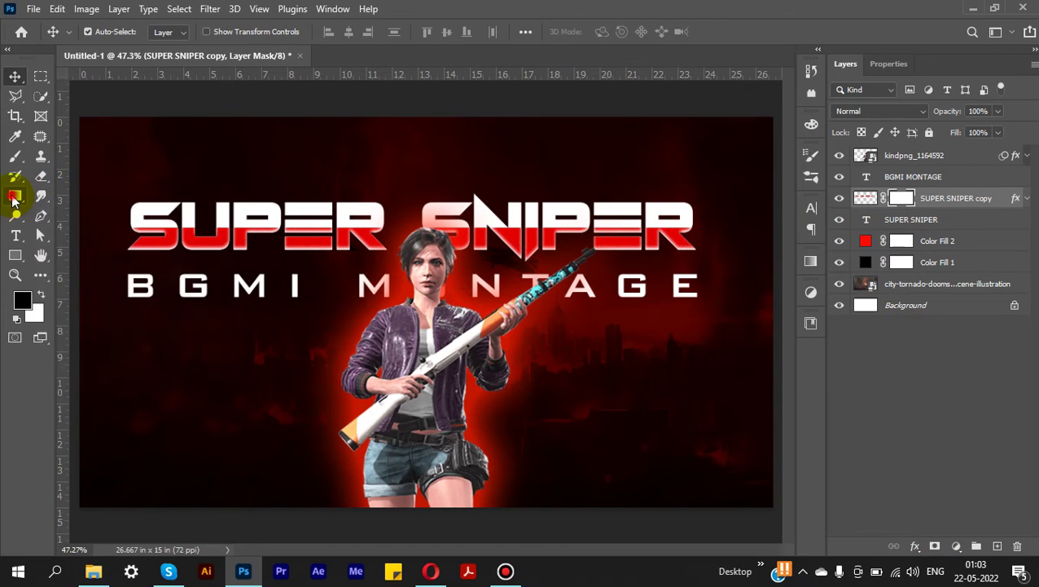
left_click(100, 33)
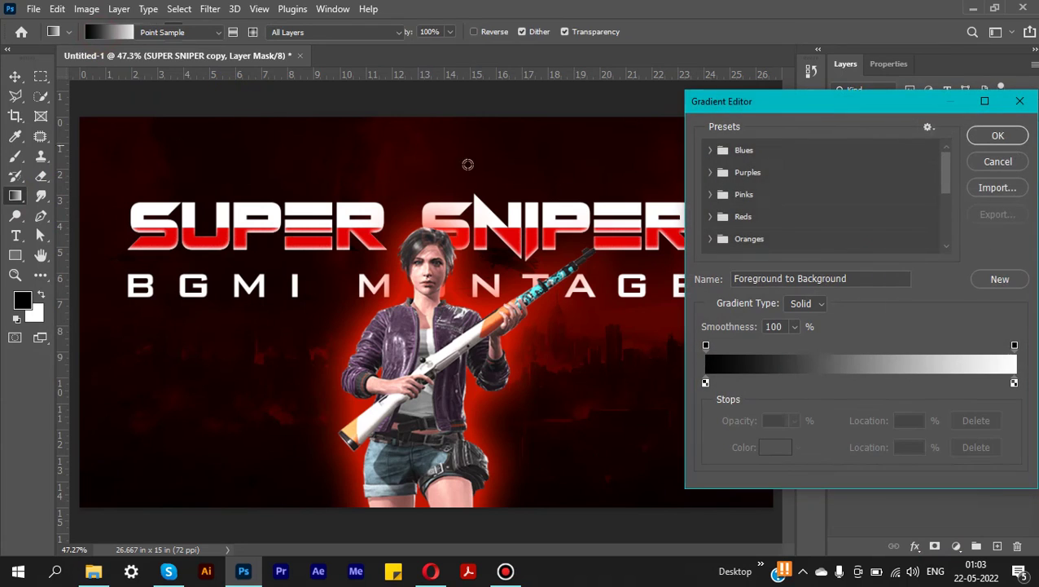
left_click(713, 152)
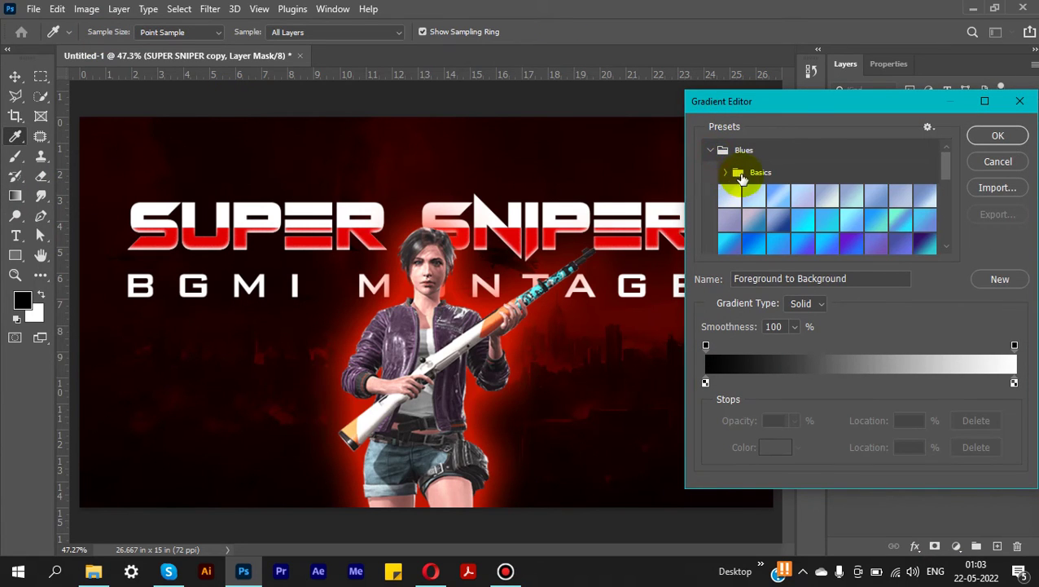
left_click(726, 172)
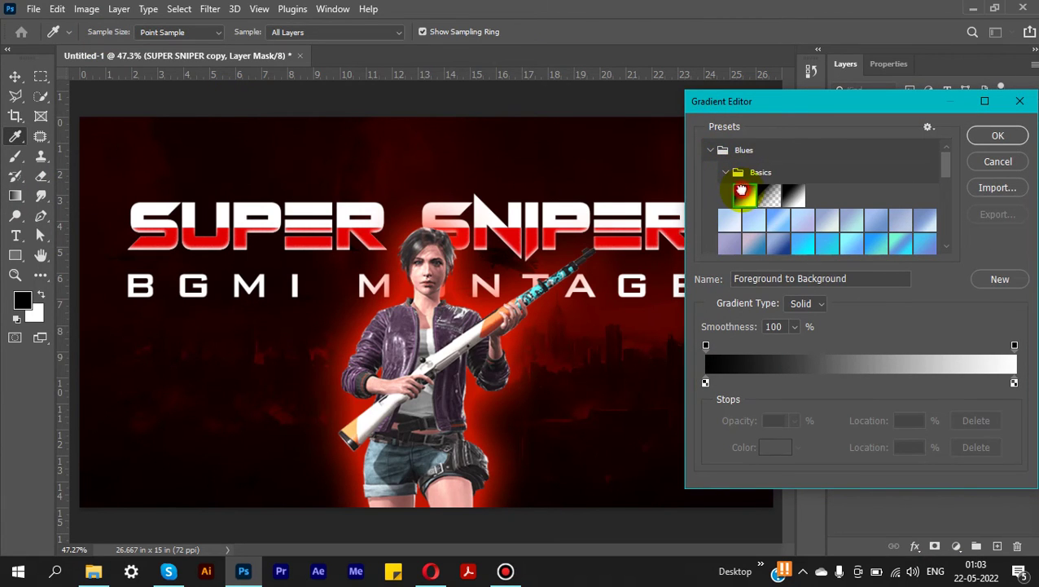
left_click(998, 135)
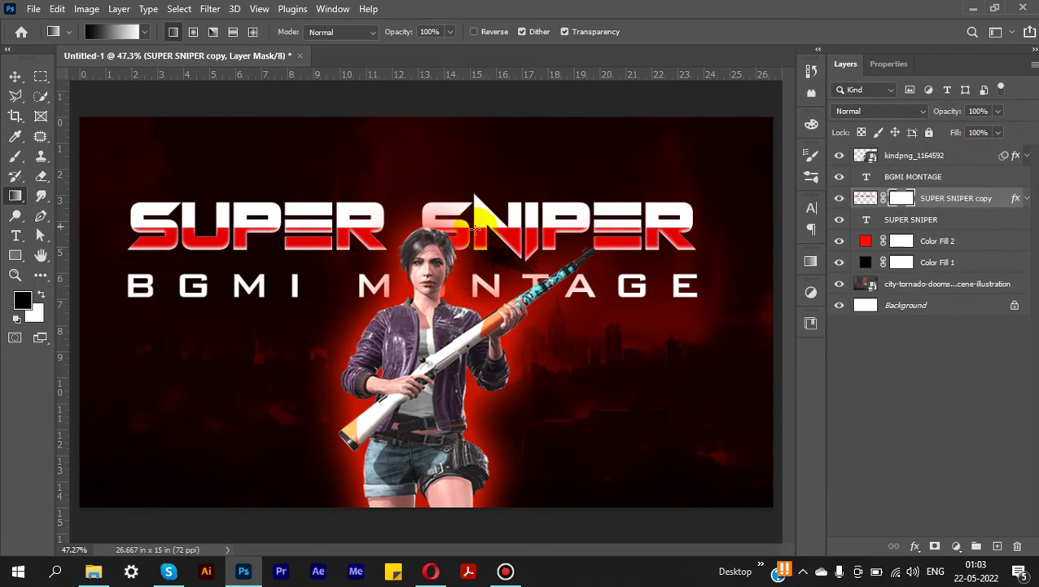
- Redraw the vertical mask gradient until the red band covers the letters' bottom
scroll(310, 217, "up", 2)
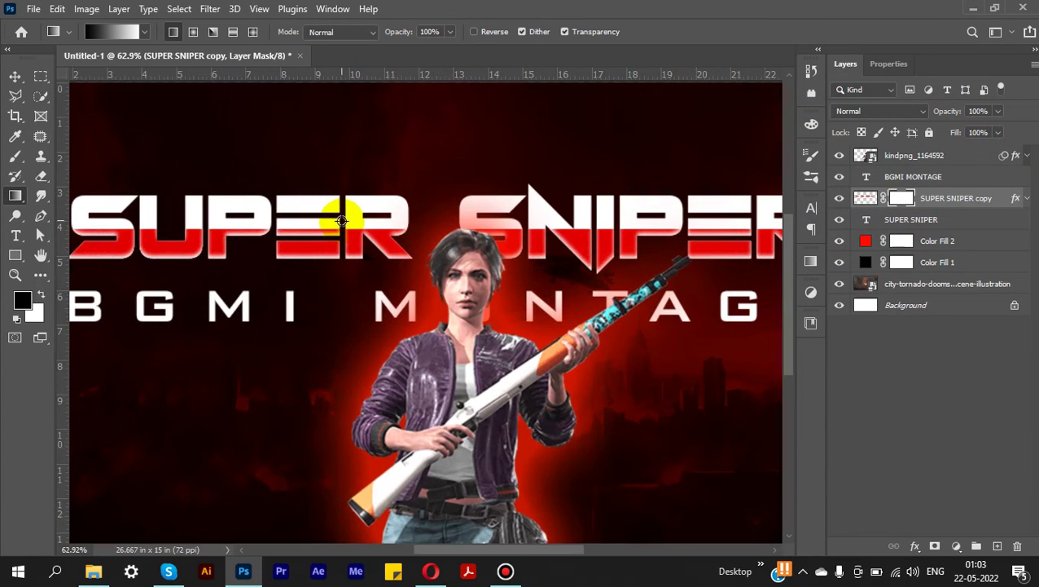
scroll(342, 220, "down", 1)
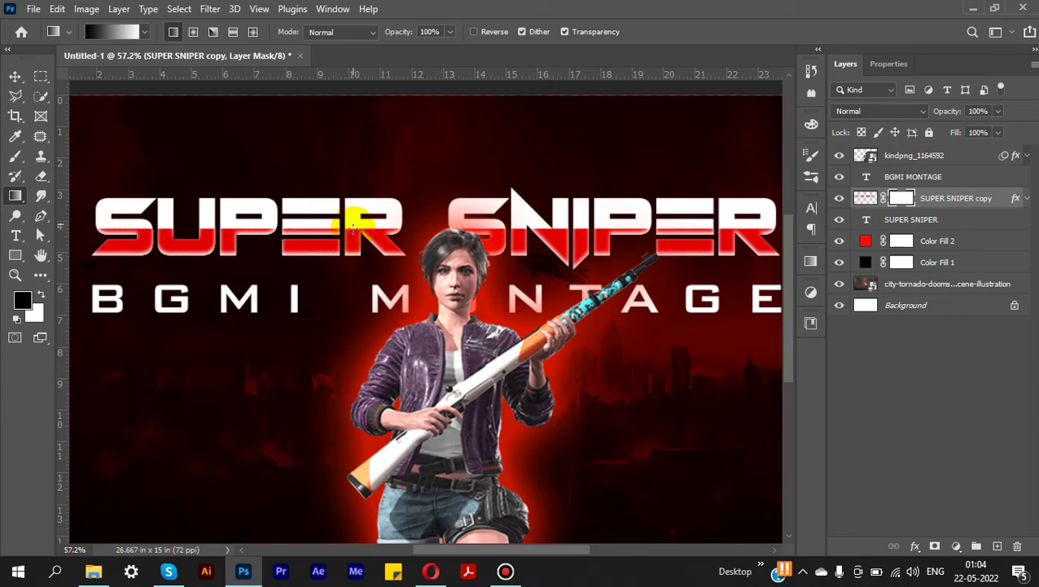
key("ctrl+z")
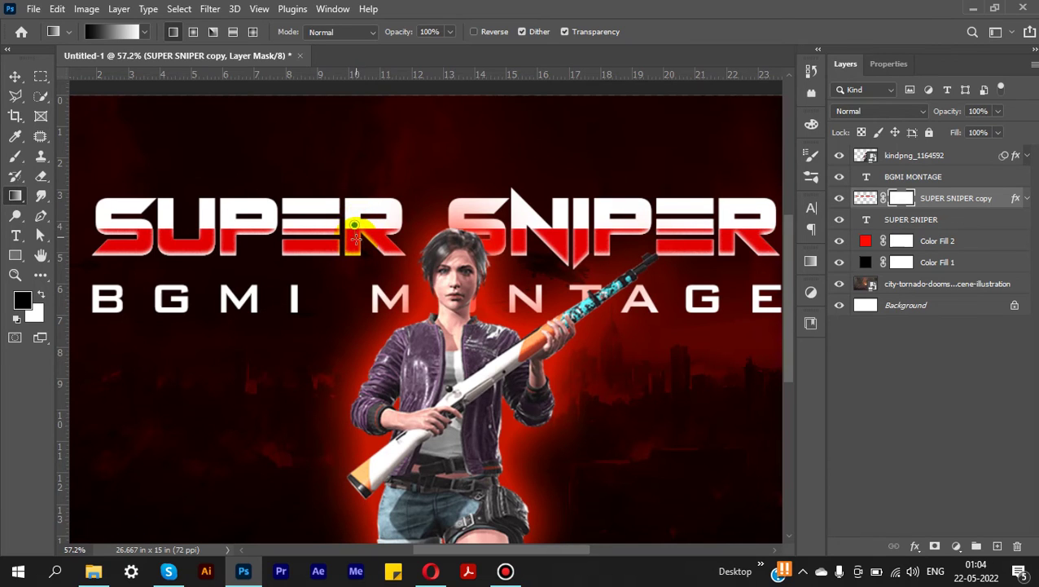
key("ctrl+z")
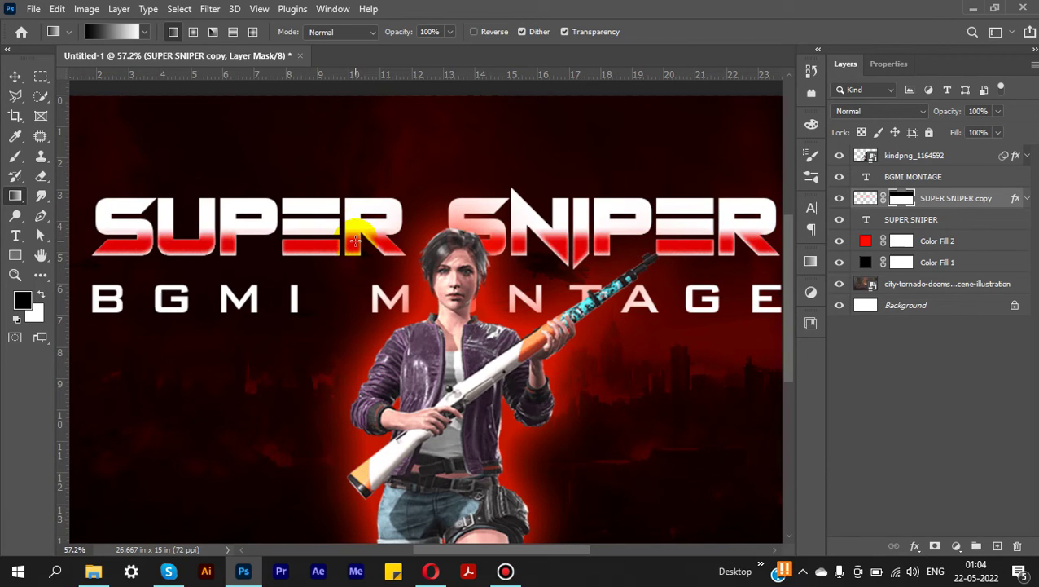
left_click_drag(355, 236, 351, 218)
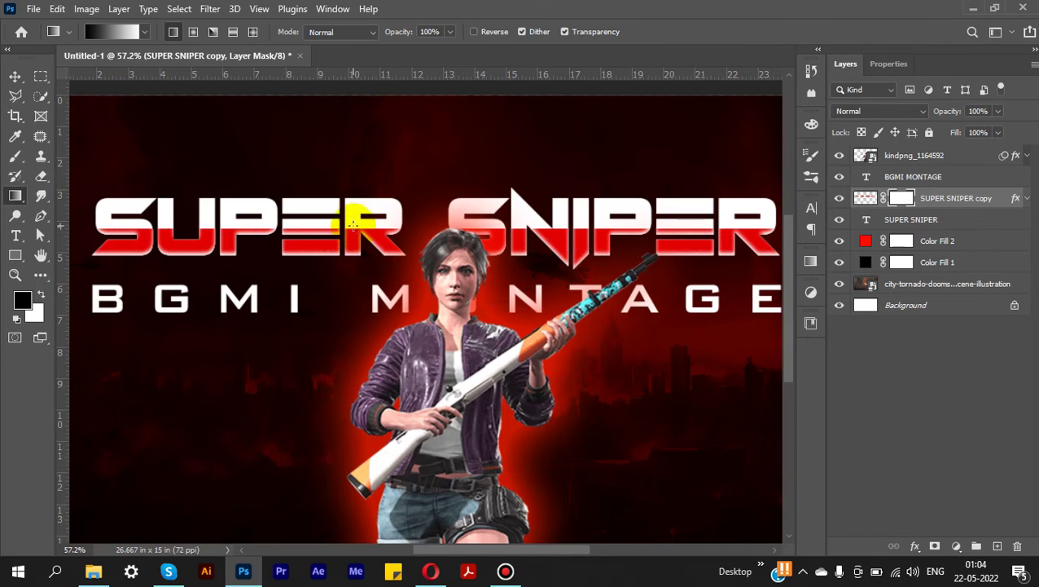
scroll(351, 228, "up", 2)
mouse_move(346, 272)
left_mouse_down()
mouse_move(337, 239)
mouse_move(355, 273)
left_mouse_up()
scroll(356, 250, "down", 1)
scroll(356, 250, "down", 4)
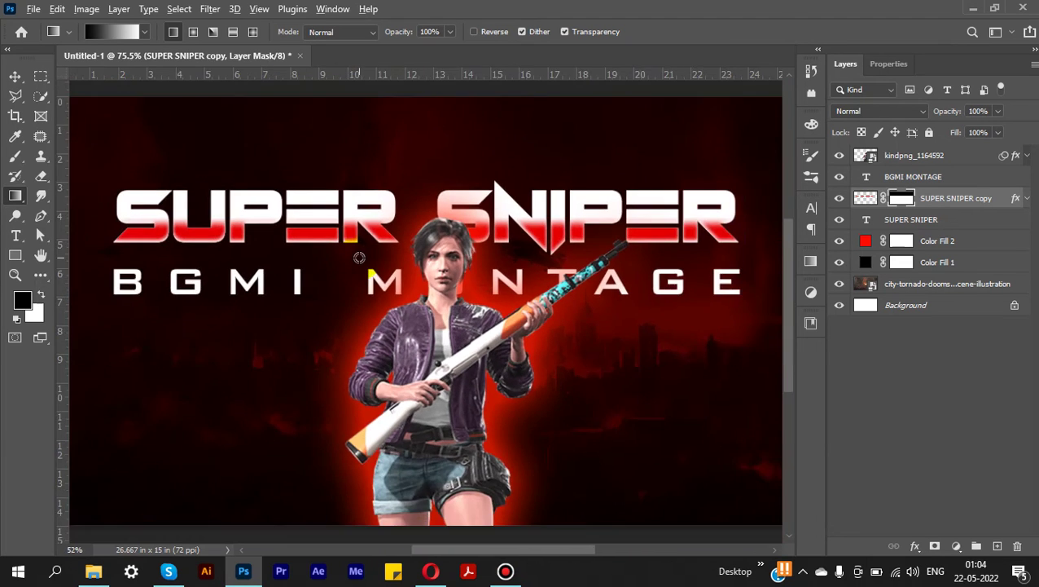
- Move the BGMI MONTAGE subtitle up closer to the SUPER SNIPER title
key("v")
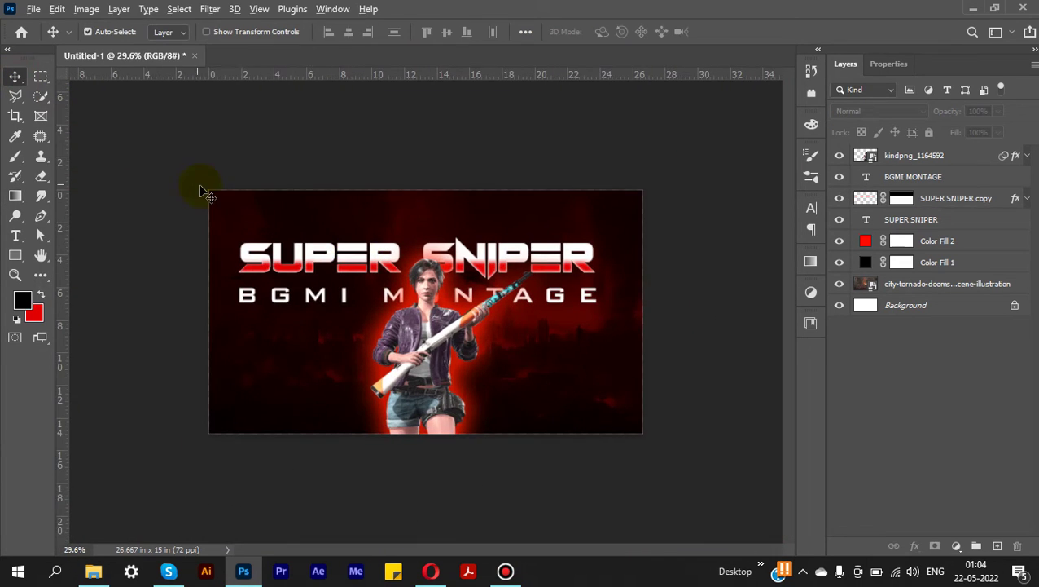
scroll(697, 285, "up", 3)
left_click(696, 285)
left_click_drag(696, 285, 695, 271)
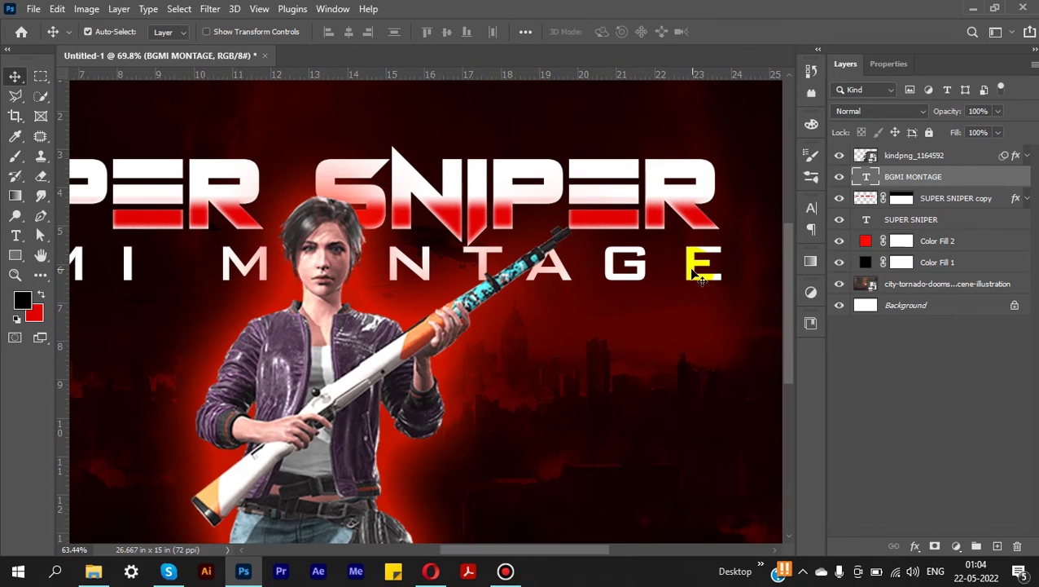
scroll(695, 271, "down", 4)
left_click(141, 241)
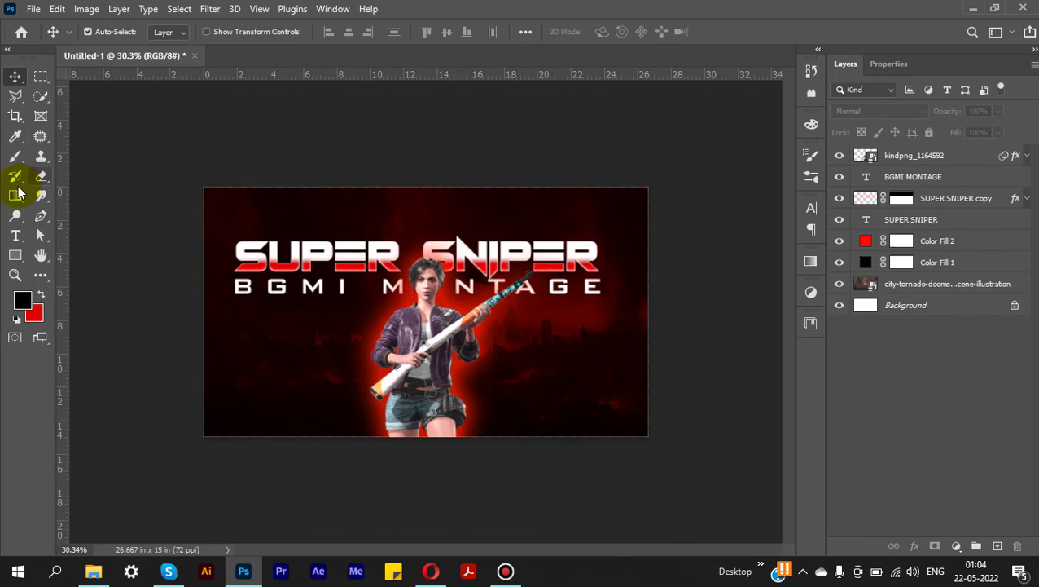
- Draw a black rectangle band across the title area and place it beneath the title layers
right_click(12, 261)
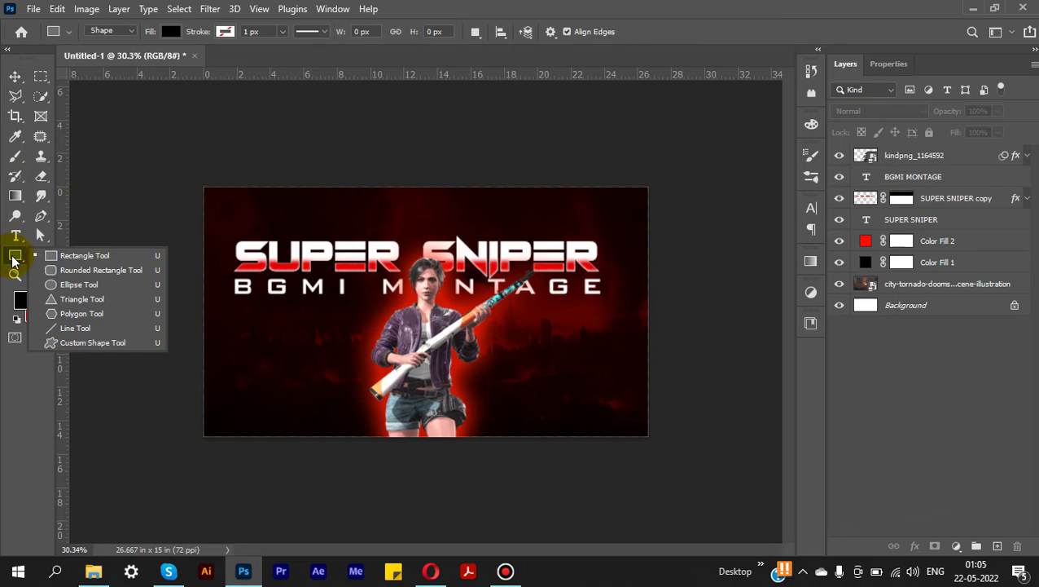
left_click(68, 251)
left_click_drag(199, 231, 649, 300)
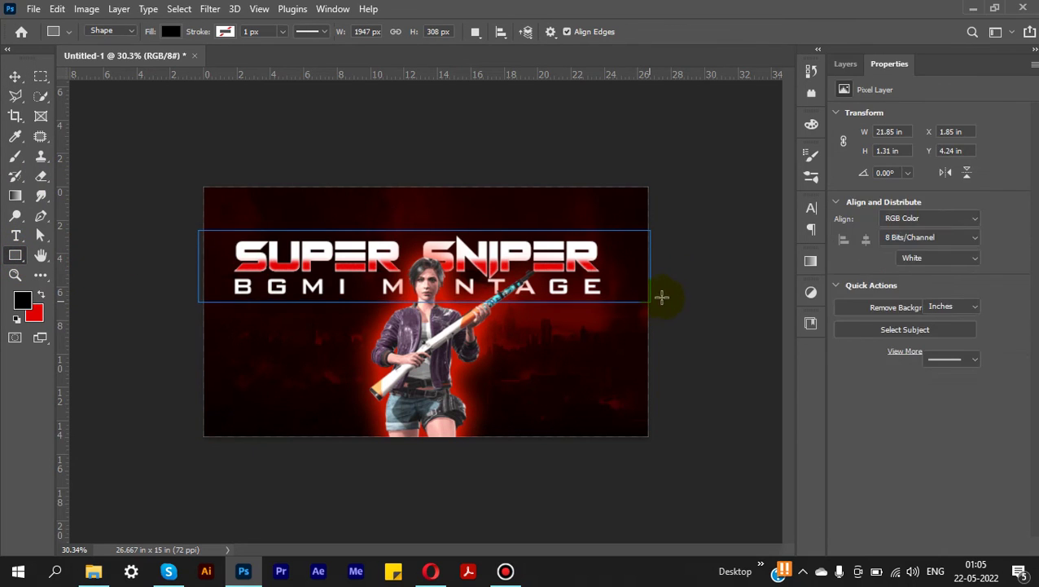
left_click(847, 63)
left_click_drag(950, 157, 922, 258)
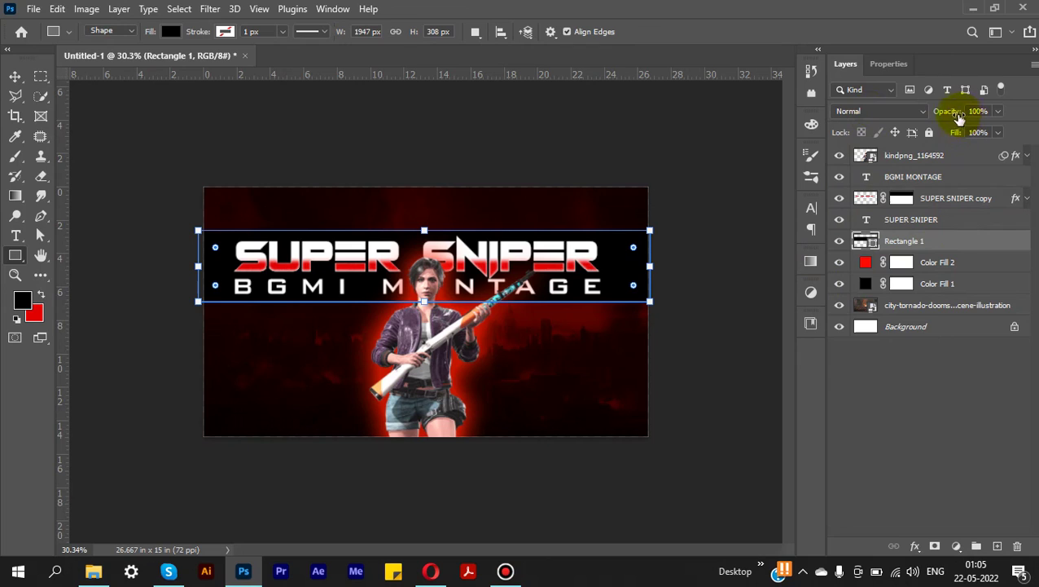
- Lower the Rectangle 1 band's opacity to 40%
left_click_drag(934, 119, 927, 119)
left_click(15, 76)
left_click(253, 208)
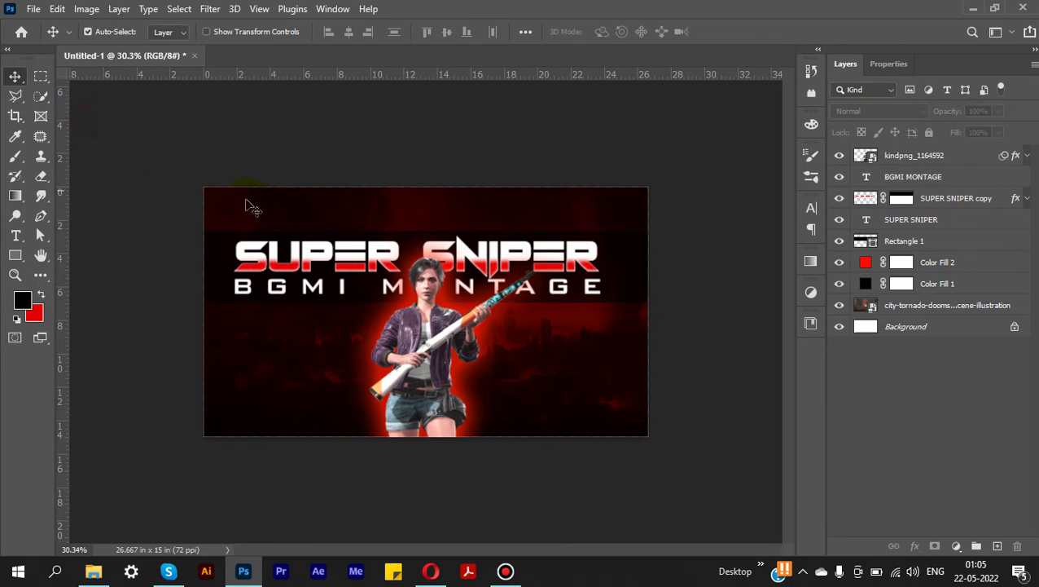
scroll(464, 224, "up", 3)
scroll(521, 232, "down", 2)
scroll(606, 239, "up", 3)
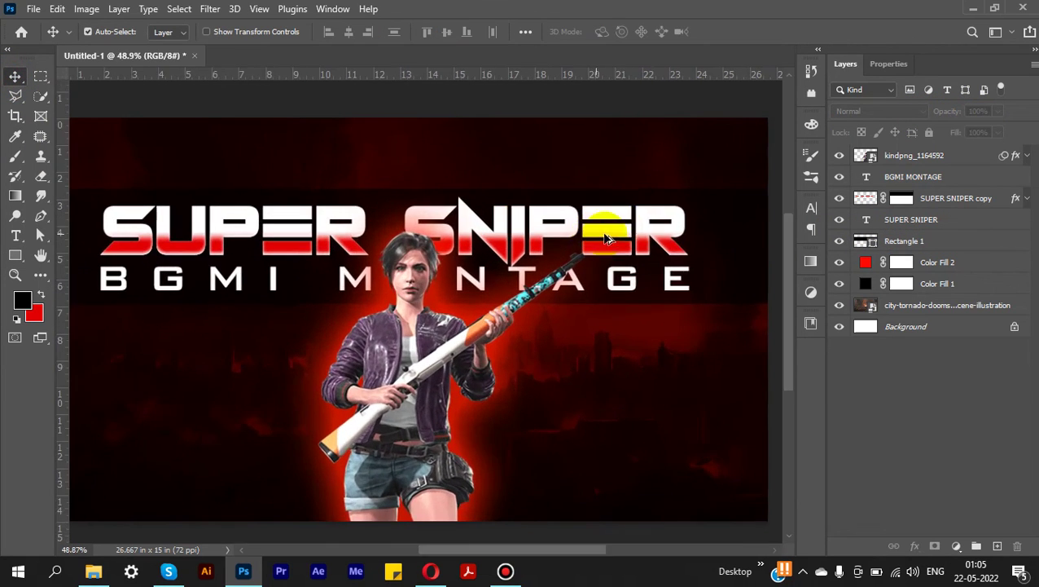
scroll(694, 217, "down", 1)
left_click(707, 223)
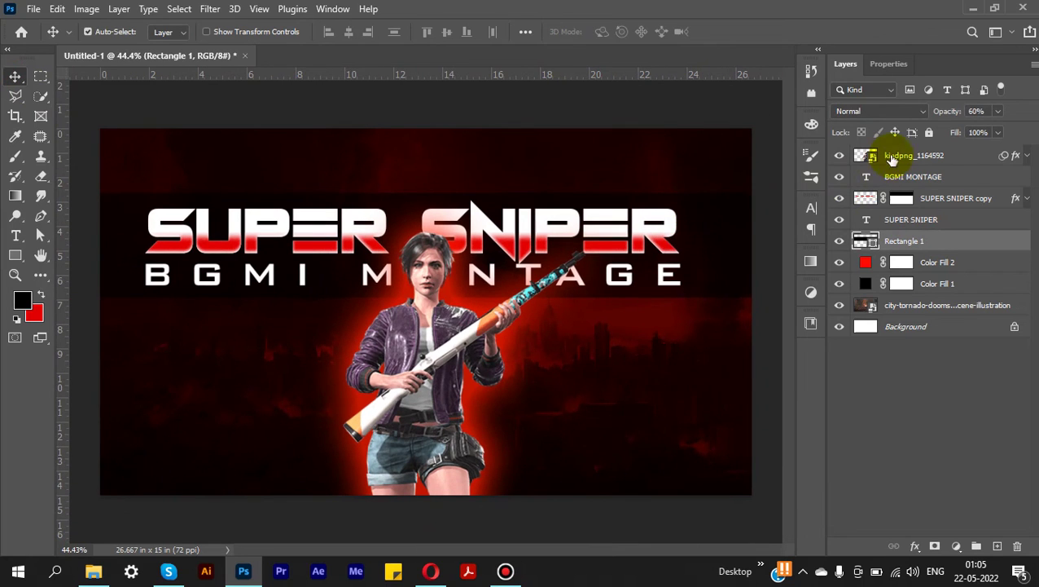
left_click_drag(942, 117, 921, 114)
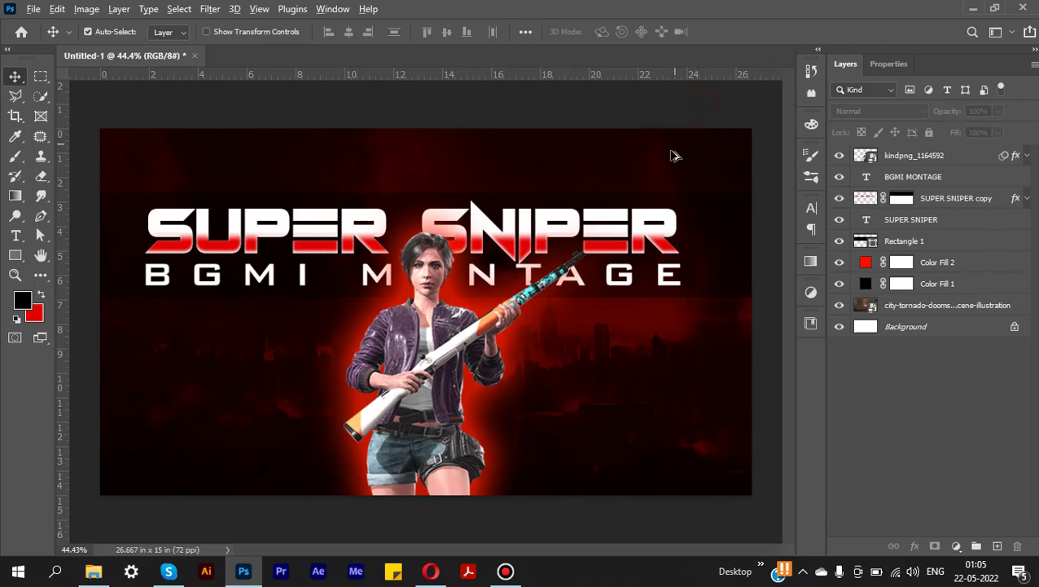
scroll(672, 154, "down", 3)
scroll(632, 255, "up", 3)
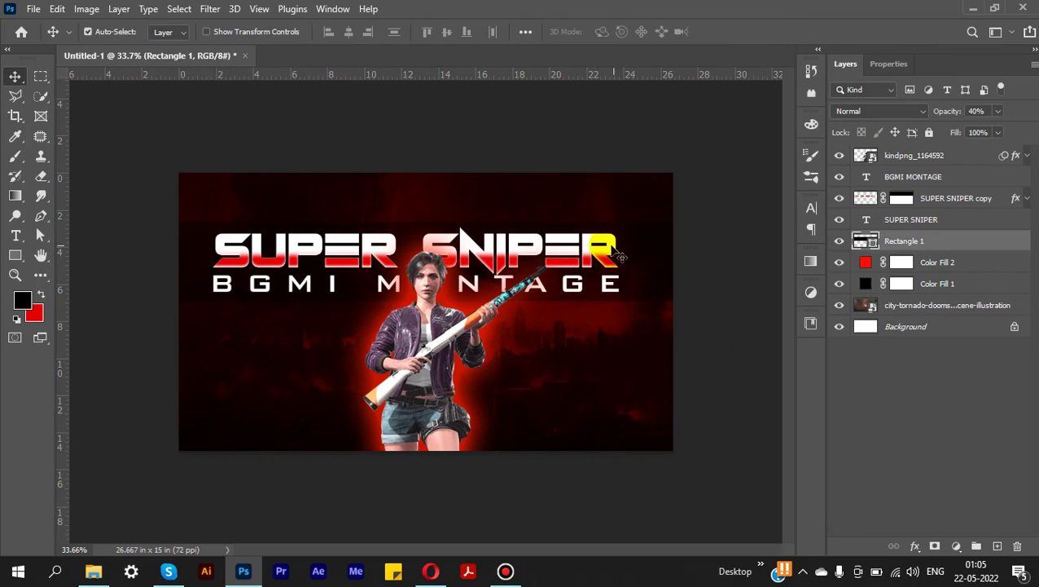
- Group SUPER SNIPER, its copy, BGMI MONTAGE and the band into a group named TEXT
left_click(621, 259, "shift")
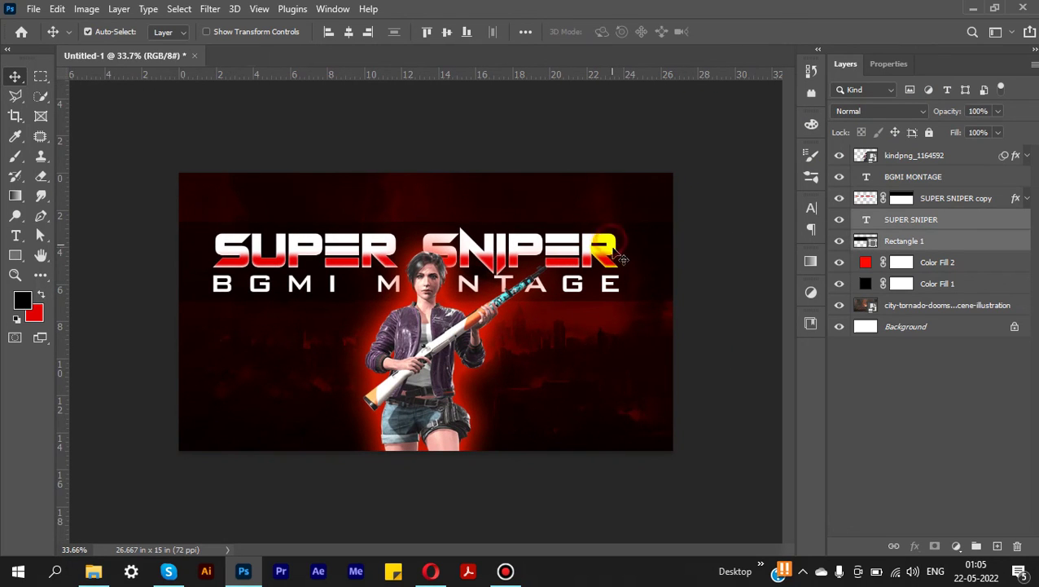
left_click(610, 281, "shift")
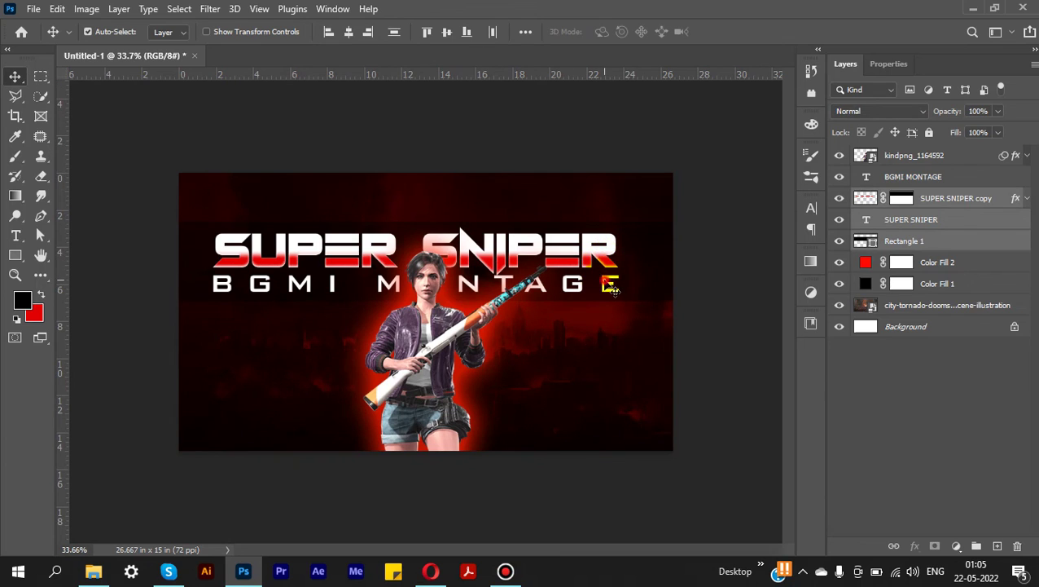
left_click(613, 289, "shift")
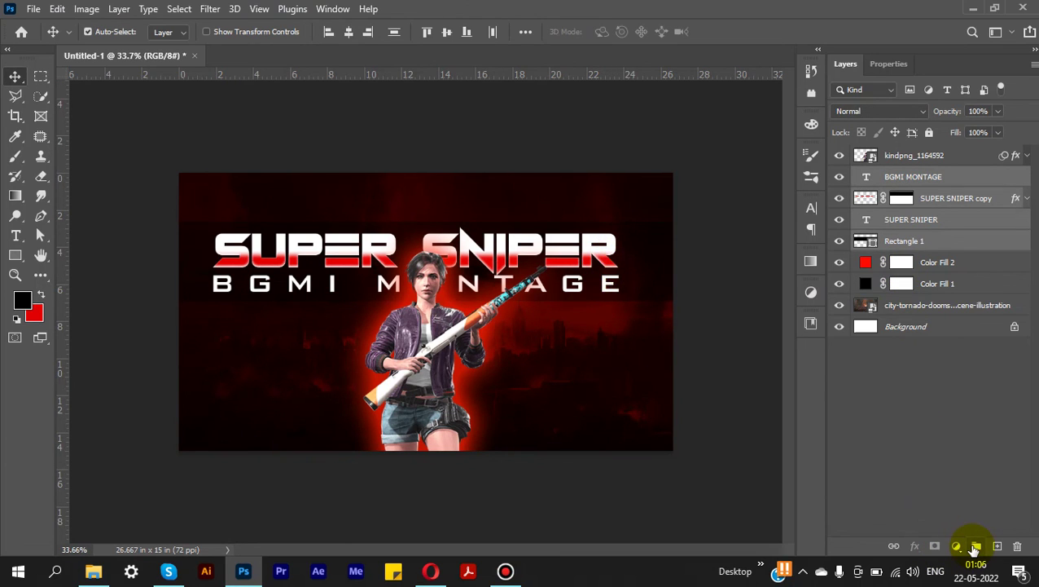
left_click(972, 547)
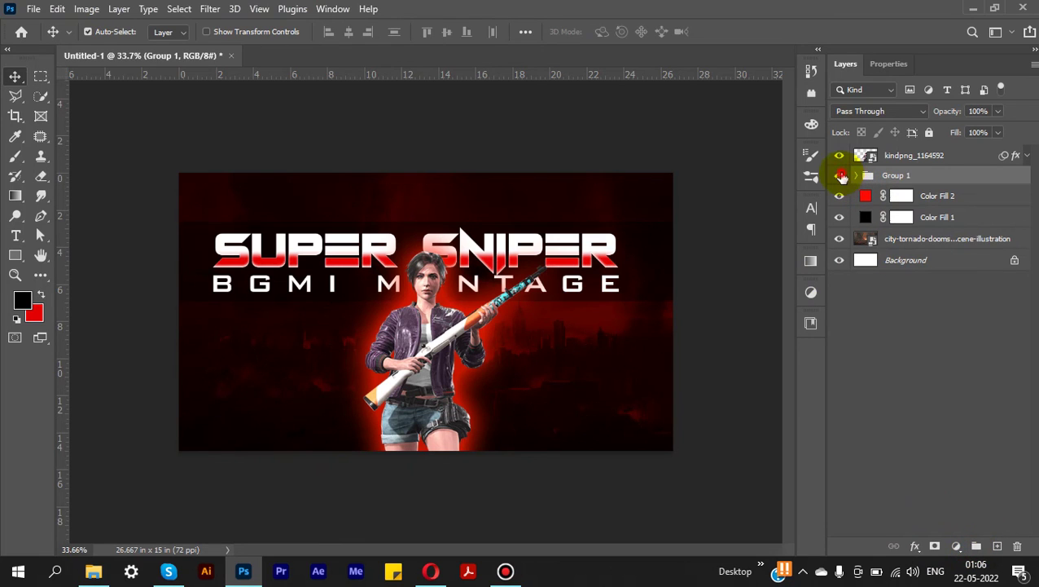
left_click(840, 176)
left_click(841, 176)
double_click(896, 175)
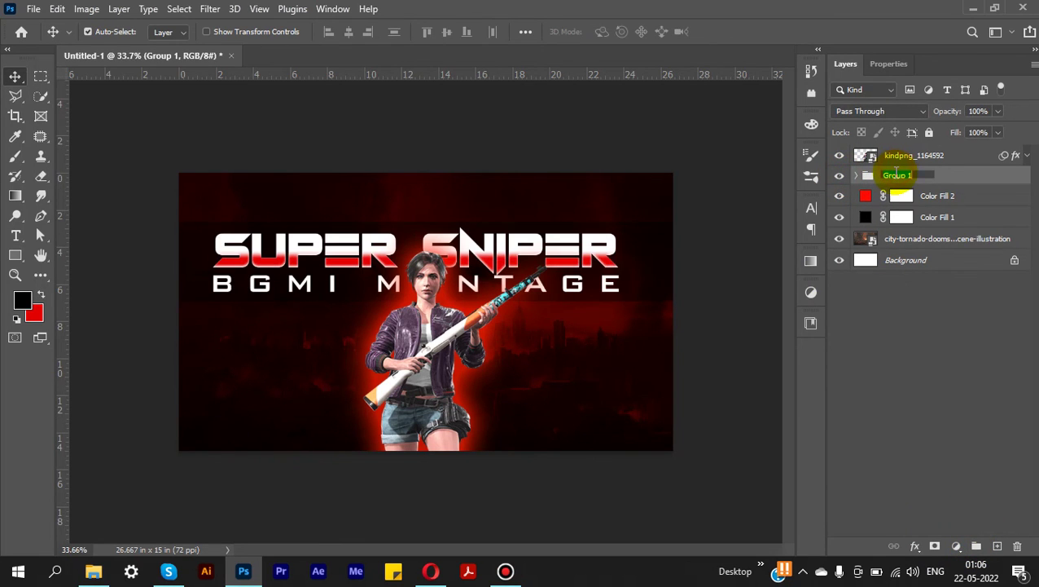
type("TEXT")
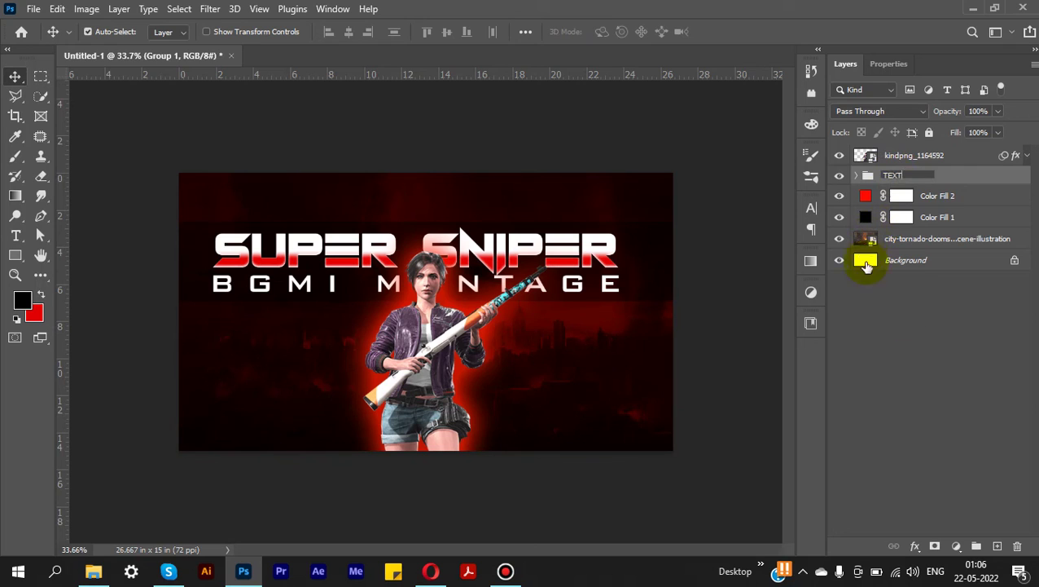
left_click(932, 359)
- Free-transform the TEXT group and tilt it about -2.4°
left_click(915, 174)
key("ctrl+t")
mouse_move(689, 217)
left_mouse_down()
mouse_move(686, 200)
mouse_move(643, 209)
left_mouse_up()
- Finish the tilt on the TEXT group
key("Escape")
scroll(702, 202, "down", 1)
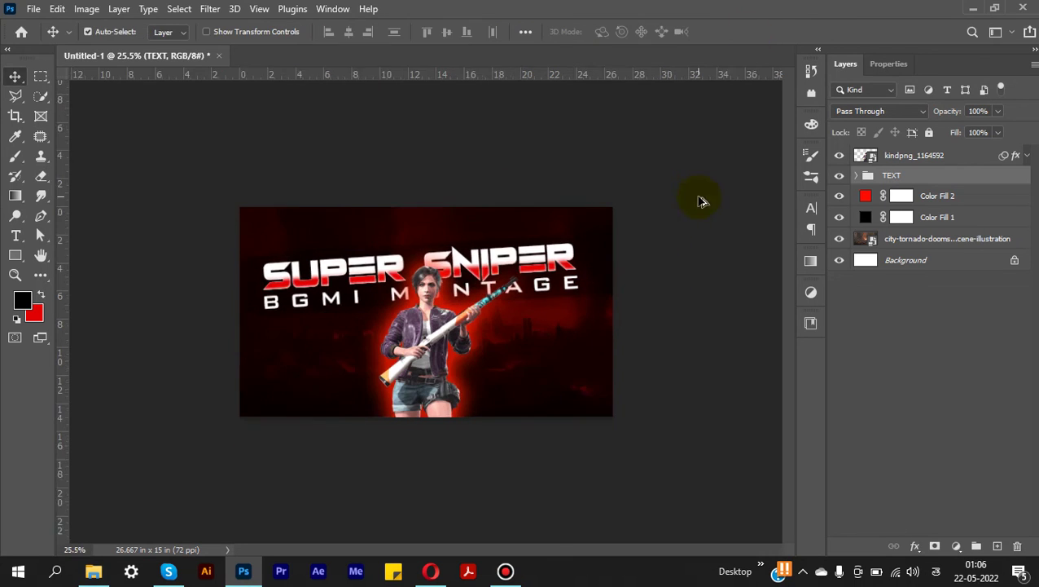
scroll(702, 201, "up", 2)
- Scale the kindpng_1164592 character layer up slightly
left_click(444, 354)
key("ctrl+t")
left_click_drag(444, 354, 452, 367)
key("Escape")
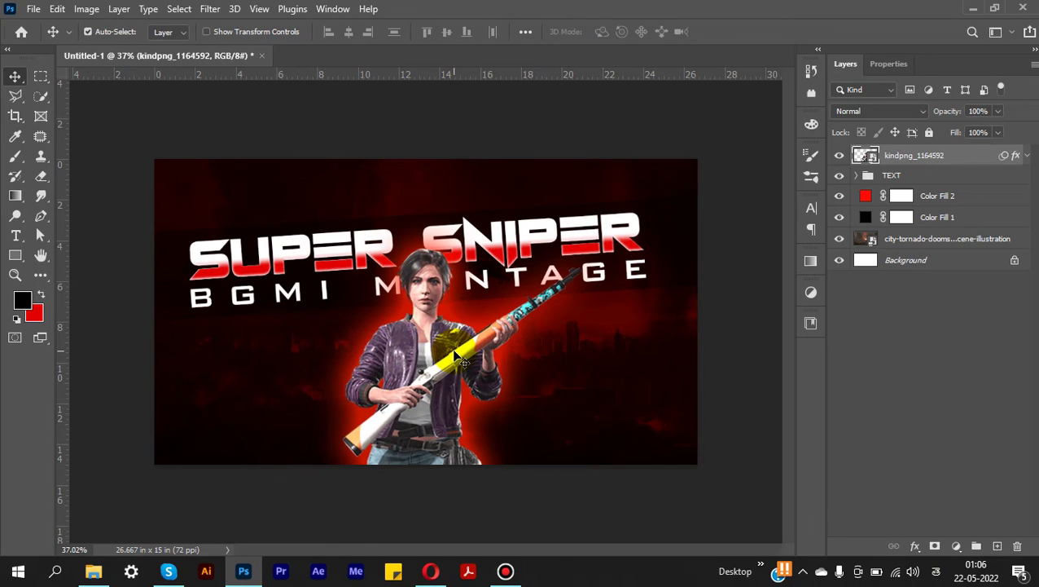
left_click(722, 246)
scroll(702, 249, "down", 2)
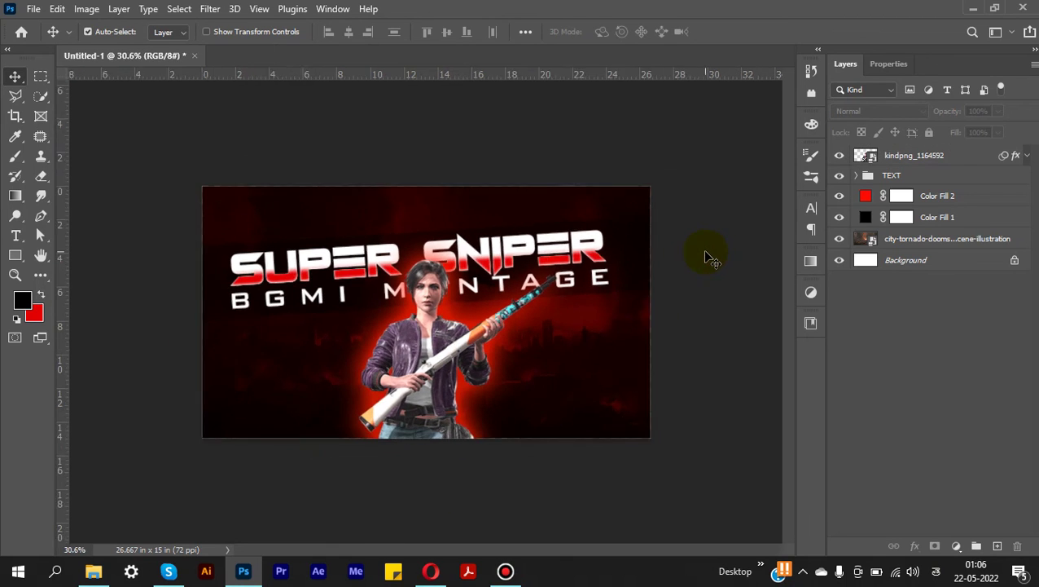
scroll(705, 253, "up", 1)
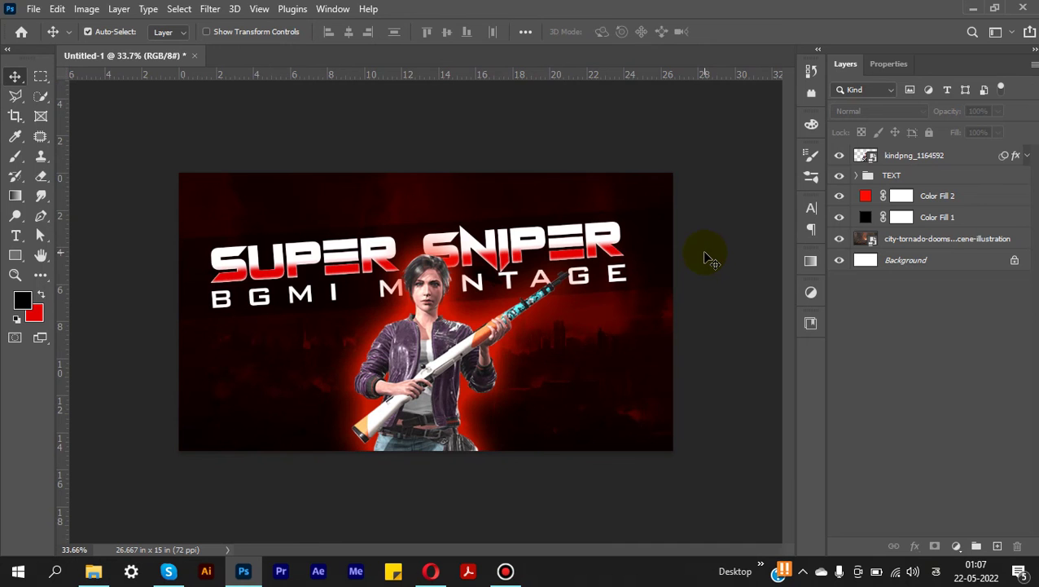